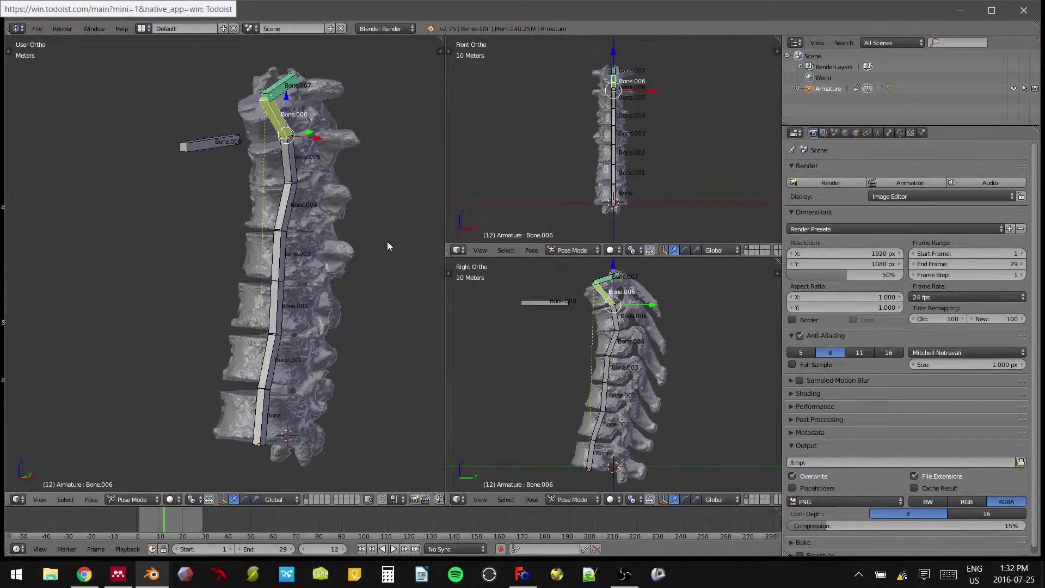
# Select Bone.005, Bone.004, Bone.003 and Bone.002 one after another to inspect where each sits inside its vertebra.
pyautogui.scroll(2, 387, 241)
pyautogui.scroll(-1, 380, 228)
pyautogui.rightClick(276, 149)
pyautogui.scroll(3, 278, 150)
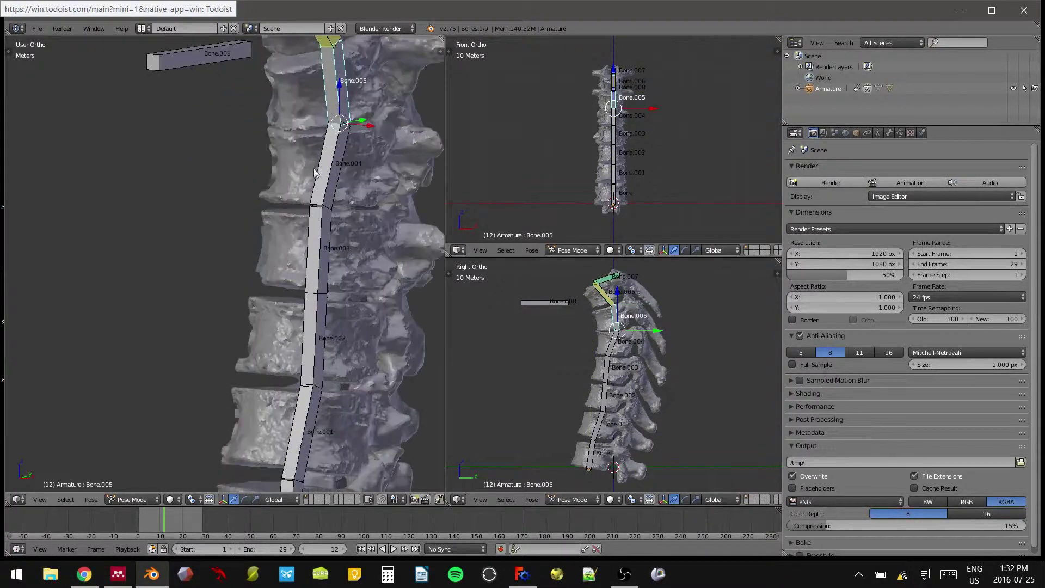
pyautogui.rightClick(319, 257)
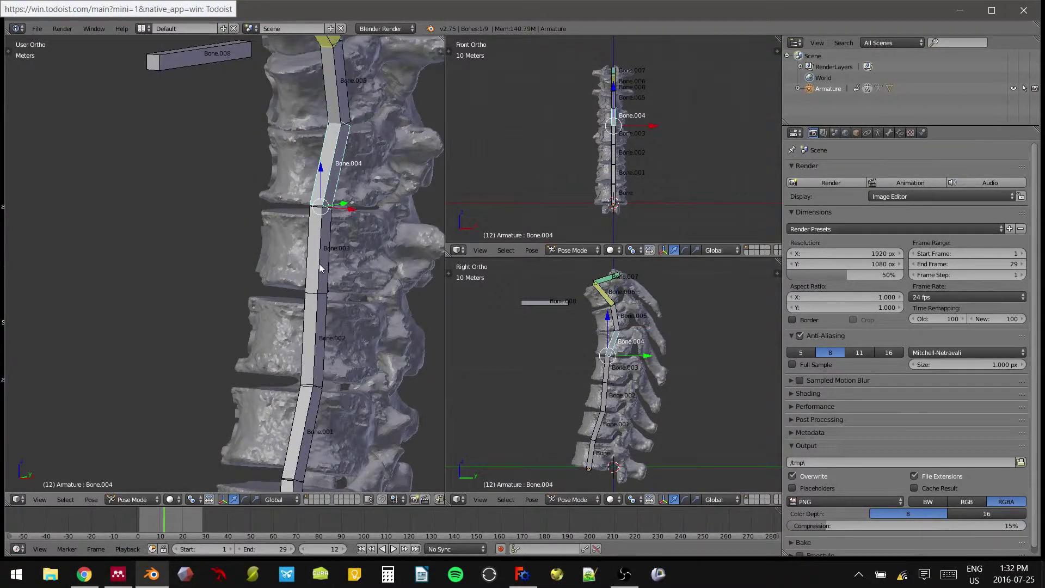
pyautogui.scroll(-2, 318, 270)
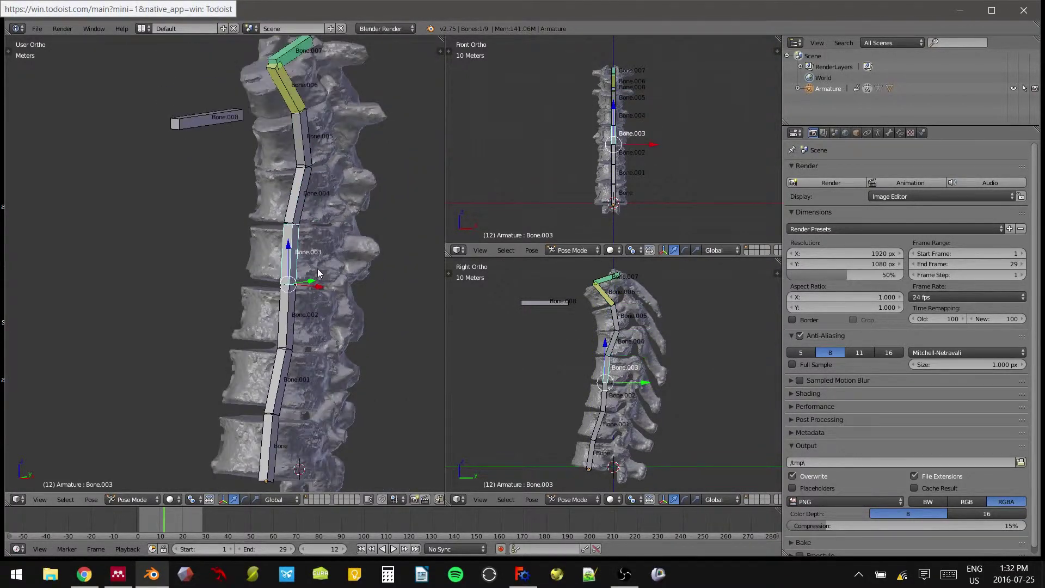
pyautogui.rightClick(295, 313)
pyautogui.scroll(3, 360, 259)
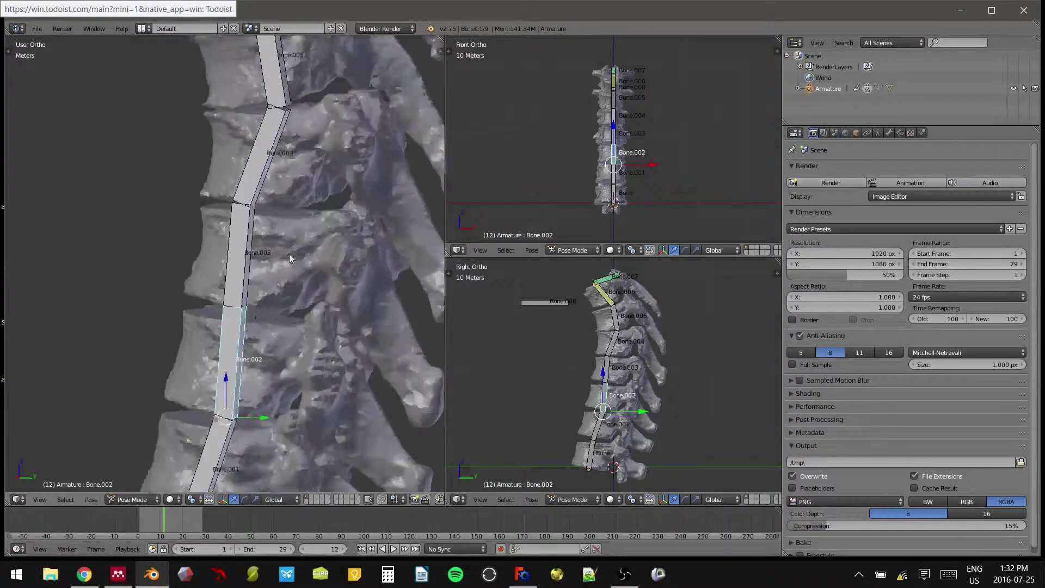
# Examine the bone chain and the gaps between the vertebrae from several angles around the spine.
pyautogui.moveTo(289, 254); pyautogui.dragTo(328, 201, button='middle')
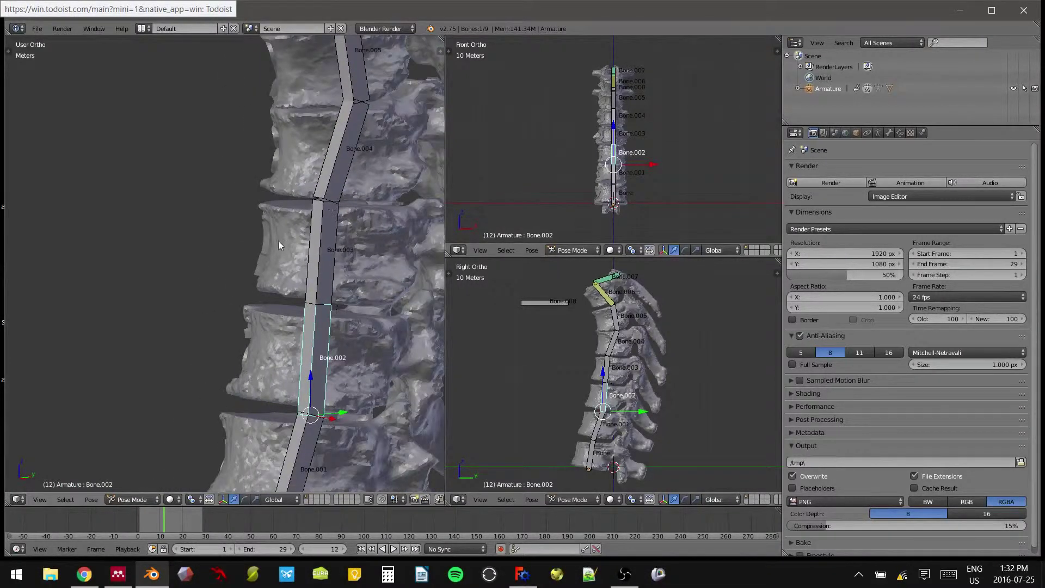
pyautogui.scroll(-4, 302, 304)
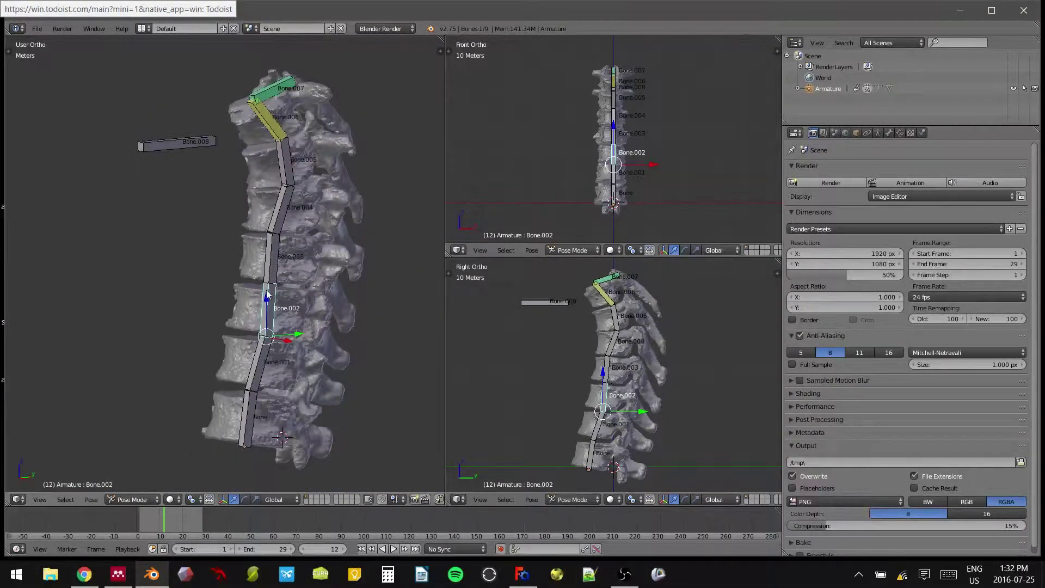
pyautogui.moveTo(275, 281); pyautogui.dragTo(234, 137, button='middle')
pyautogui.scroll(5, 223, 157)
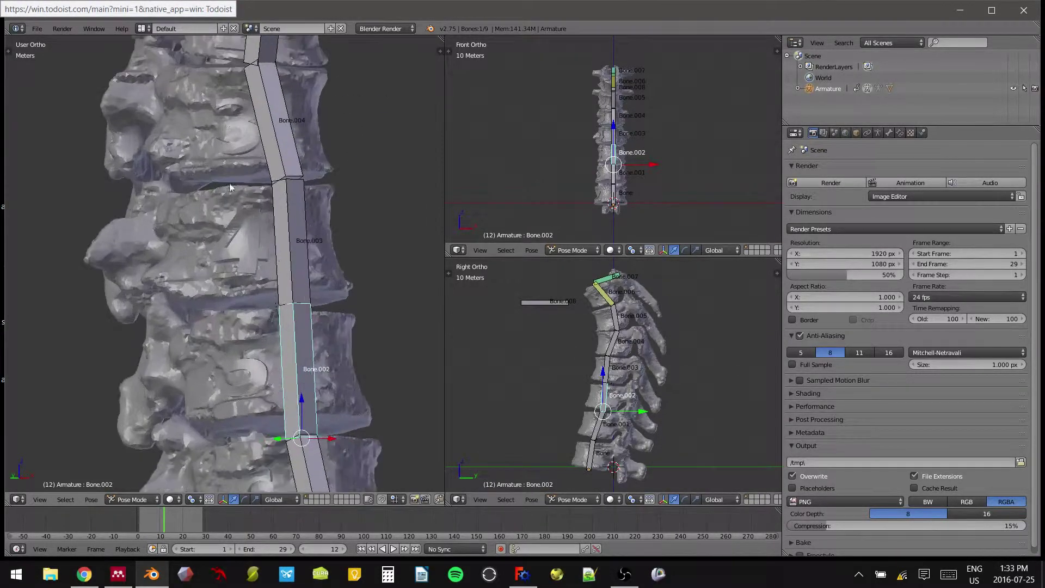
pyautogui.scroll(-5, 253, 157)
pyautogui.moveTo(292, 175); pyautogui.dragTo(289, 265, button='middle')
pyautogui.scroll(2, 268, 243)
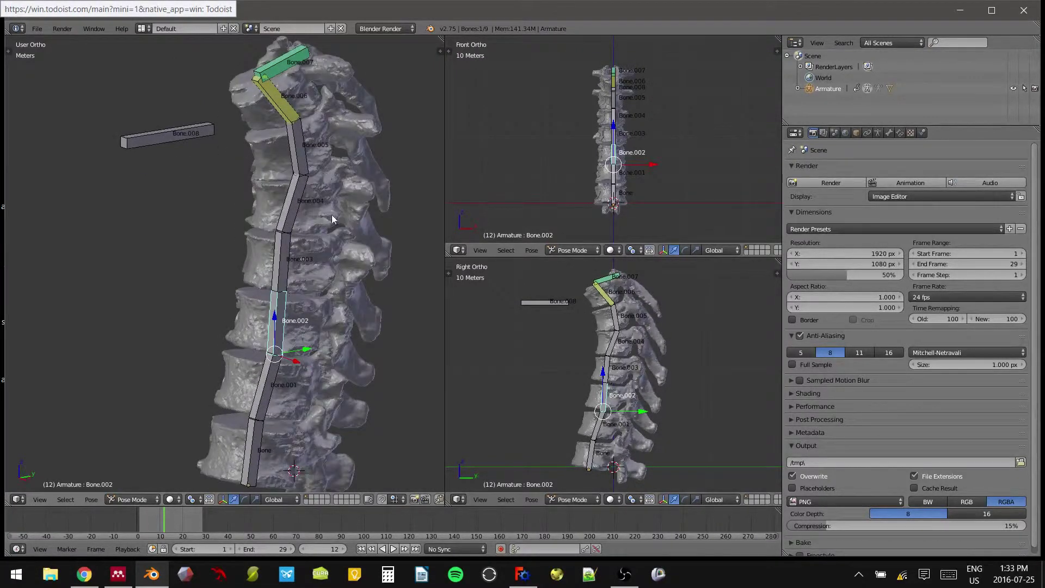
pyautogui.moveTo(332, 218); pyautogui.dragTo(303, 309, button='middle')
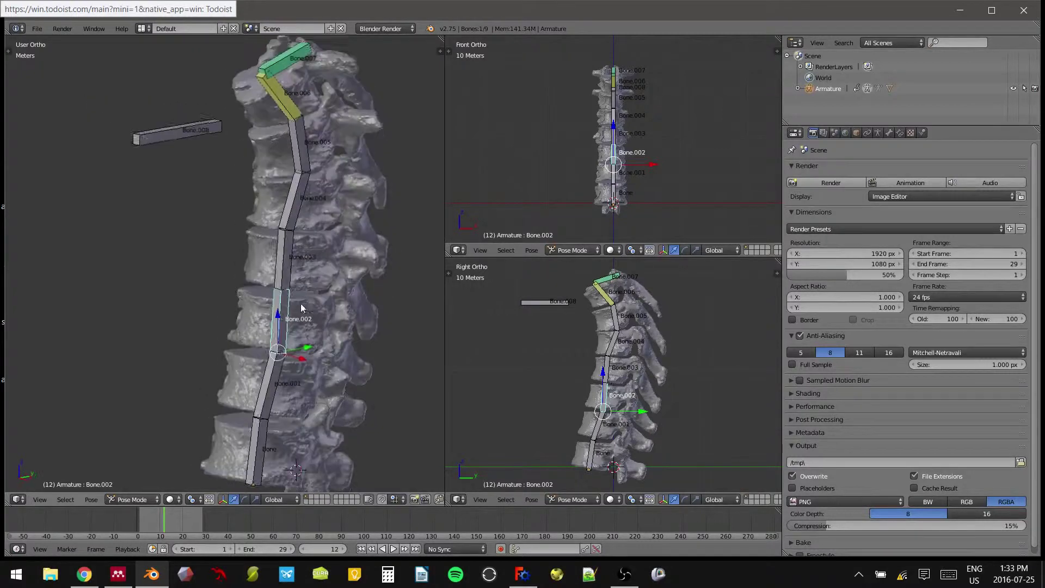
# Try freely rotating Bone.002 and Bone.003 to test how the vertebrae follow the rig.
pyautogui.press('r')
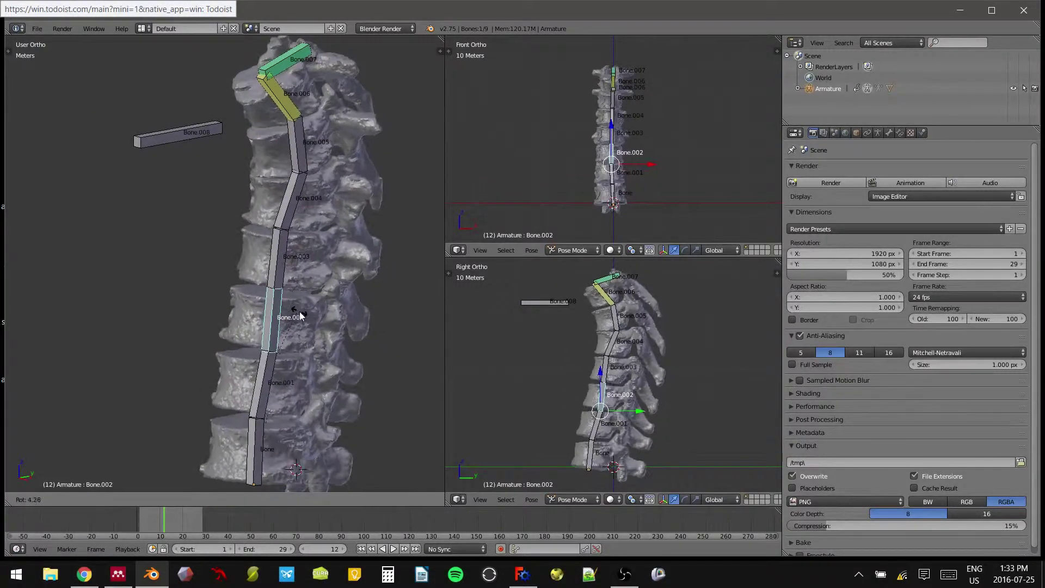
pyautogui.click(280, 269)
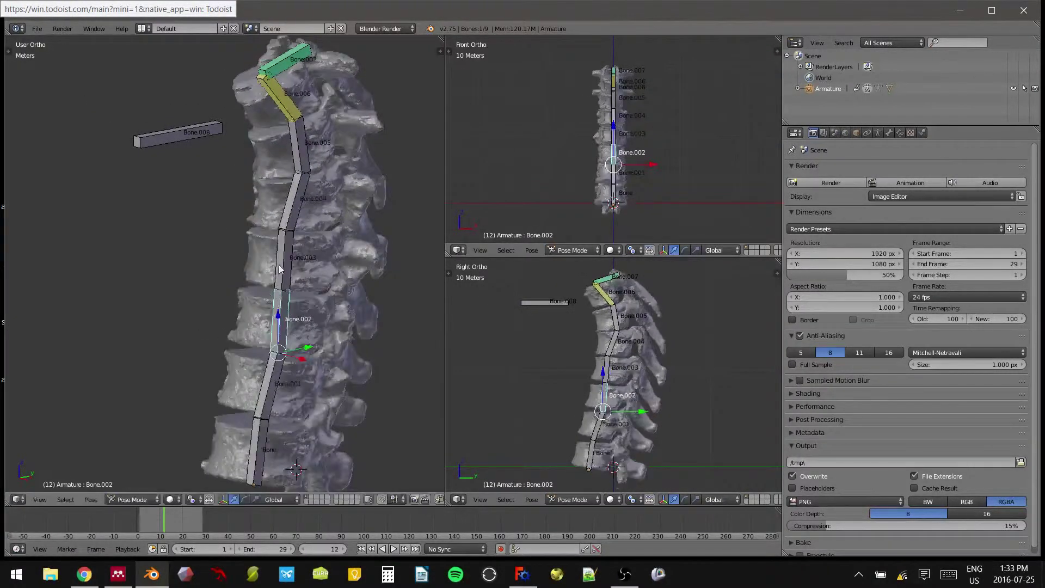
pyautogui.rightClick(288, 267)
pyautogui.moveTo(288, 266); pyautogui.dragTo(311, 274, button='middle')
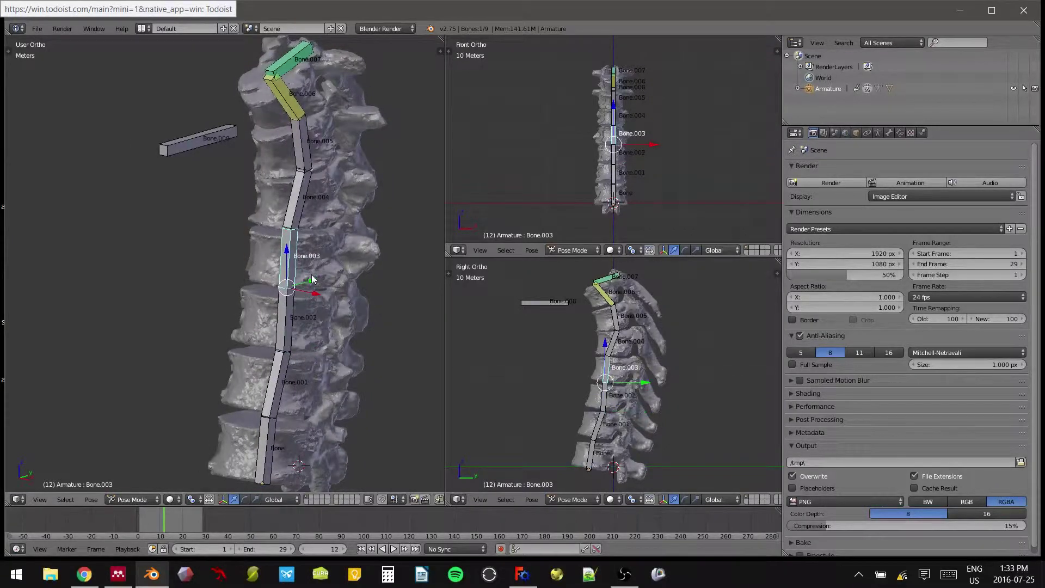
pyautogui.press('r')
pyautogui.rightClick(294, 267)
# Try rotating Bone.004 about the global Z axis to test the twist of its vertebra.
pyautogui.scroll(-1, 323, 249)
pyautogui.moveTo(309, 237); pyautogui.dragTo(276, 228, button='middle')
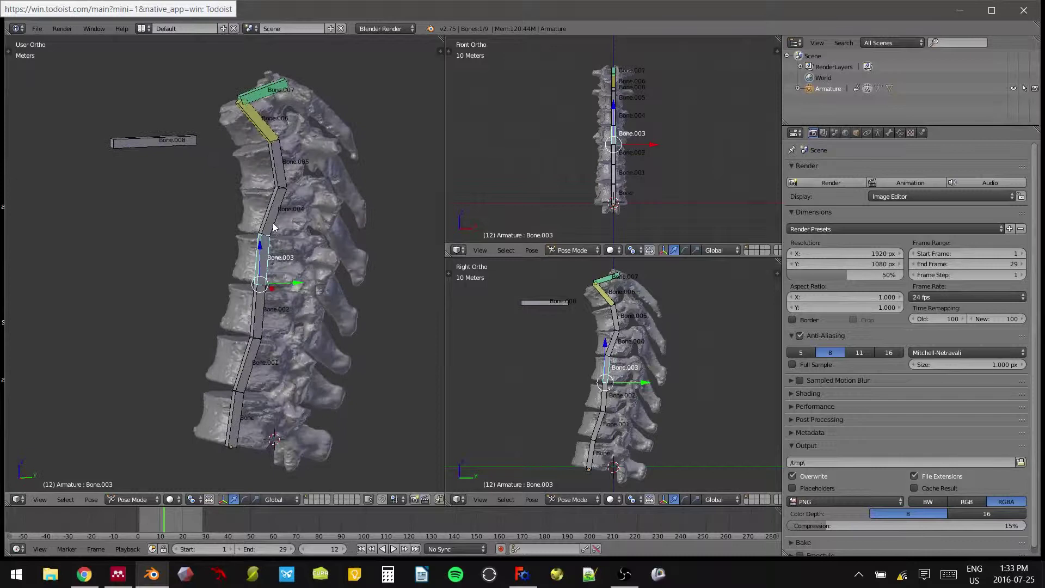
pyautogui.moveTo(260, 133); pyautogui.dragTo(294, 160, button='middle')
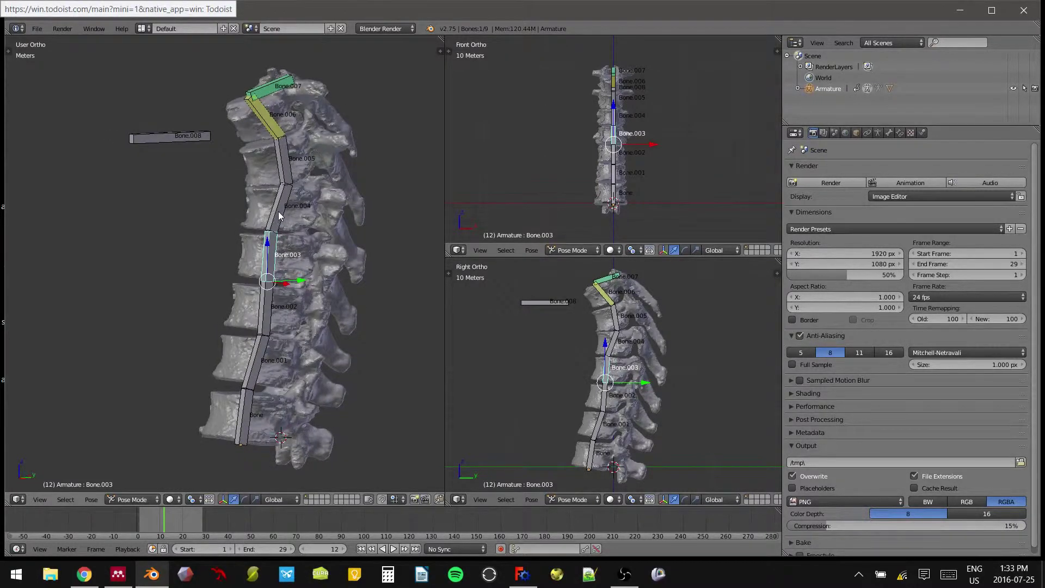
pyautogui.rightClick(279, 230)
pyautogui.moveTo(305, 215)
pyautogui.mouseDown(button='middle')
pyautogui.moveTo(279, 230)
pyautogui.moveTo(304, 226)
pyautogui.mouseUp(button='middle')
pyautogui.press('r')
pyautogui.press('z')
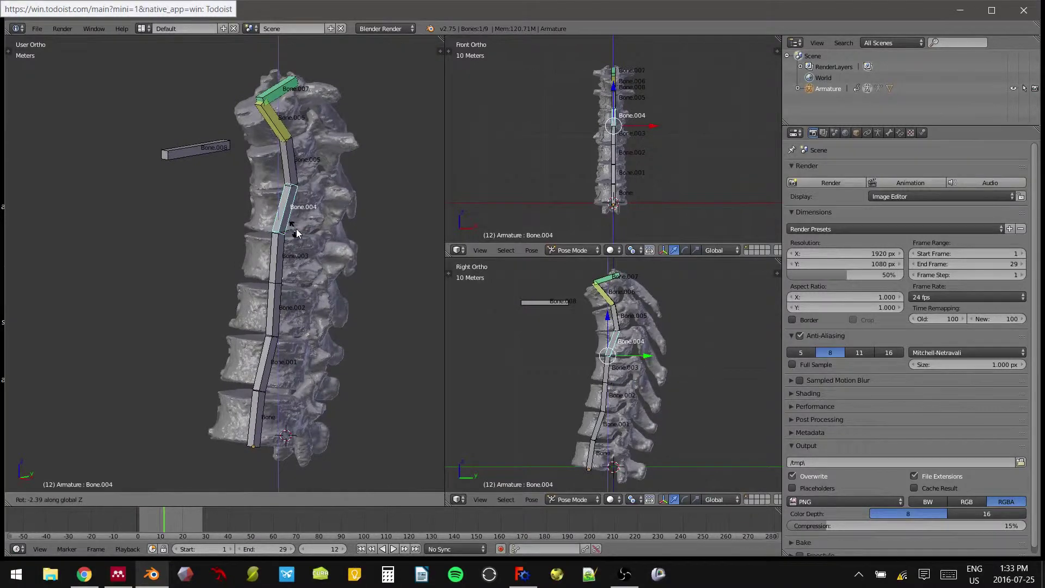
pyautogui.click(307, 222)
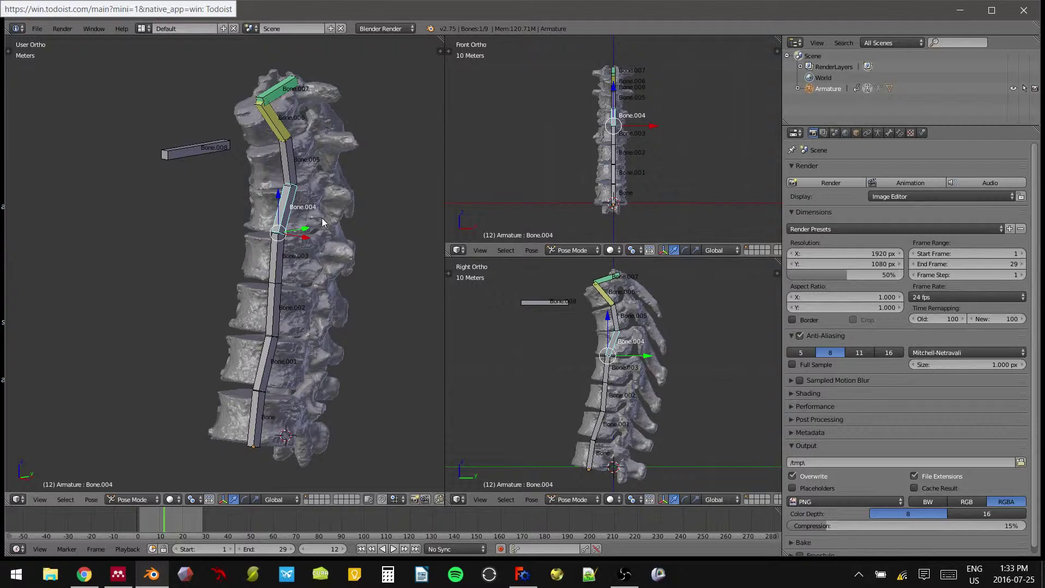
# Select the vertebrae mesh, put it in Weight Paint mode and examine the weights assigned to Bone.004.
pyautogui.rightClick(283, 364)
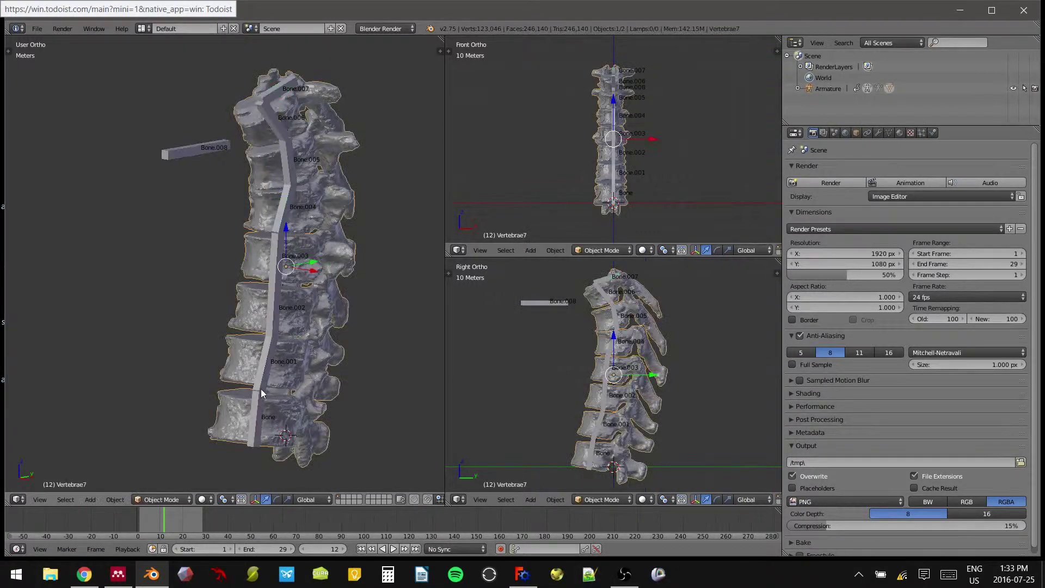
pyautogui.click(185, 500)
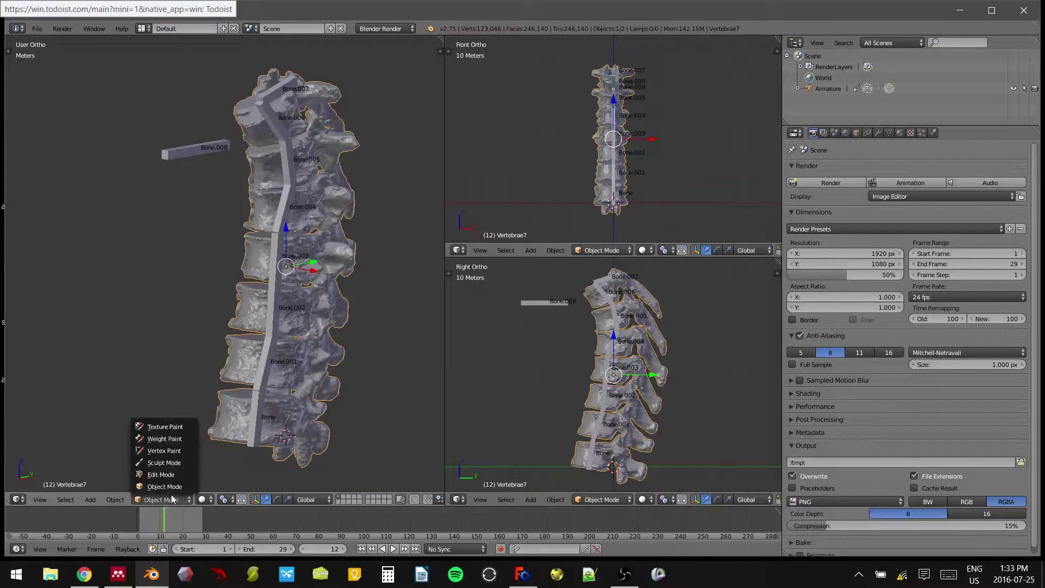
pyautogui.click(184, 439)
pyautogui.moveTo(350, 337)
pyautogui.mouseDown(button='middle')
pyautogui.moveTo(300, 339)
pyautogui.moveTo(308, 329)
pyautogui.mouseUp(button='middle')
pyautogui.scroll(2, 361, 166)
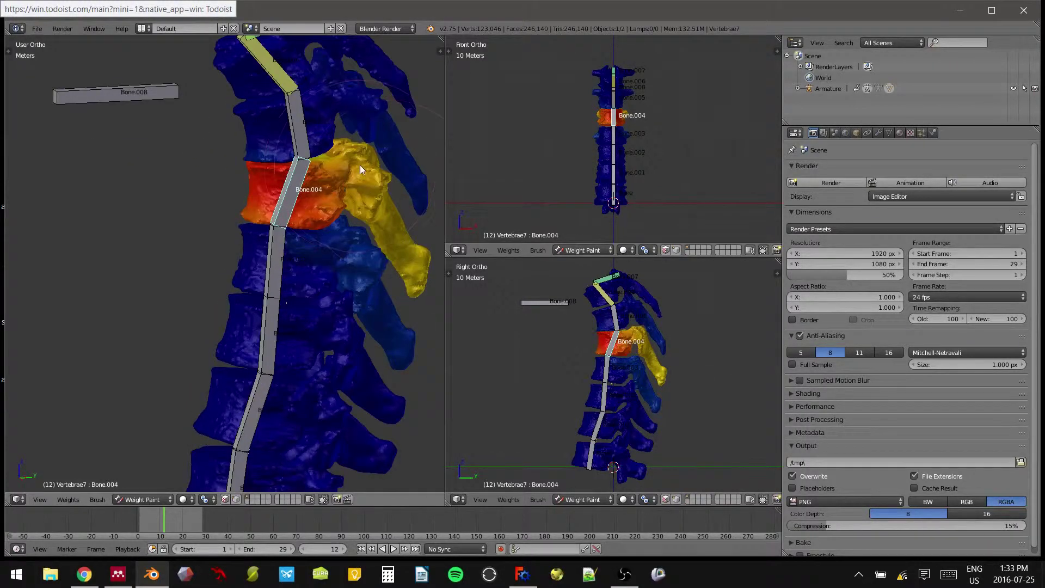
pyautogui.scroll(-1, 349, 176)
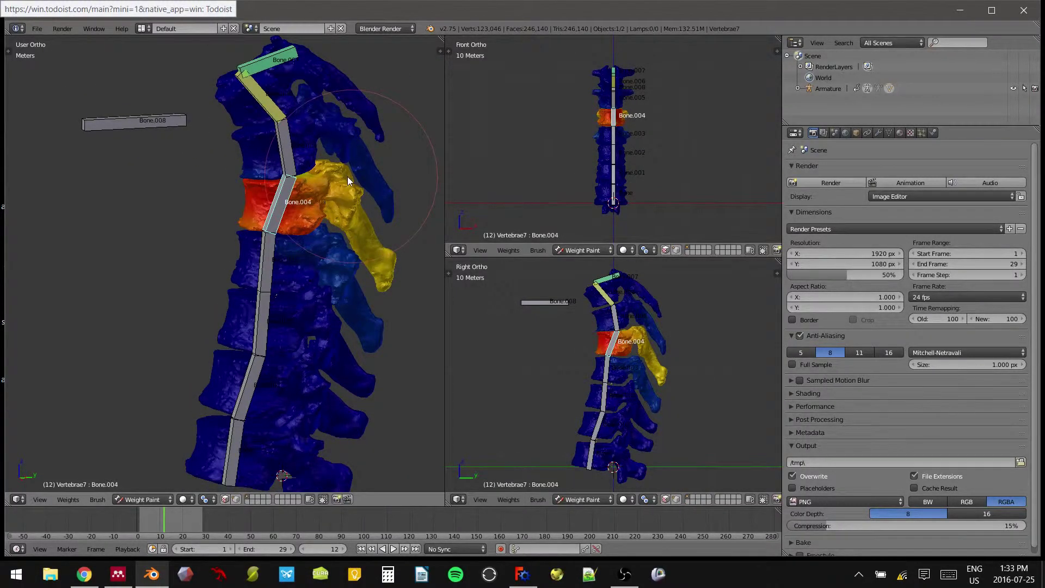
pyautogui.scroll(1, 347, 177)
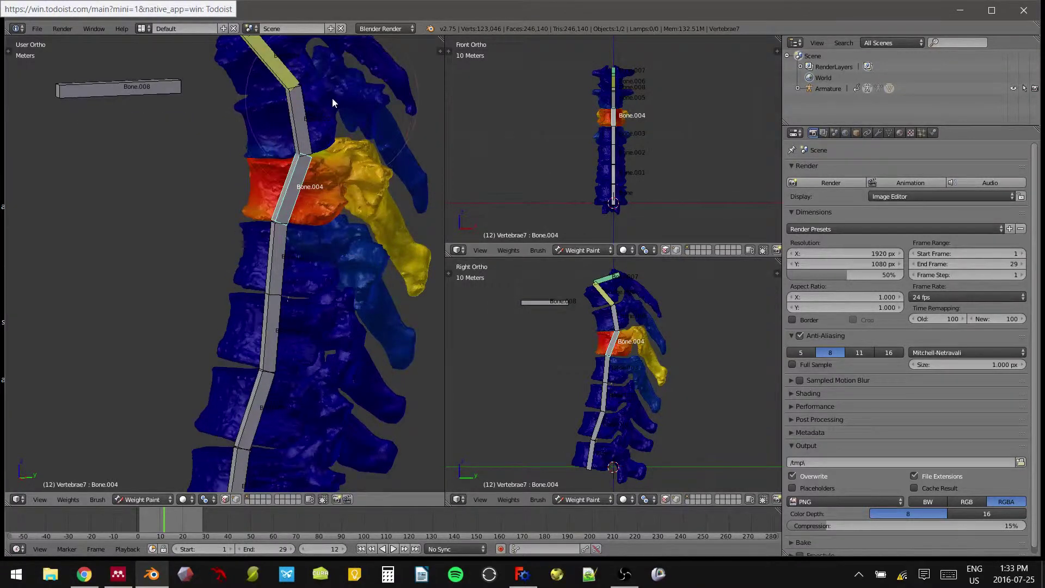
# Try painting Bone.004 weight onto the vertebra above it, and undo the stroke.
pyautogui.moveTo(332, 97); pyautogui.dragTo(377, 151)
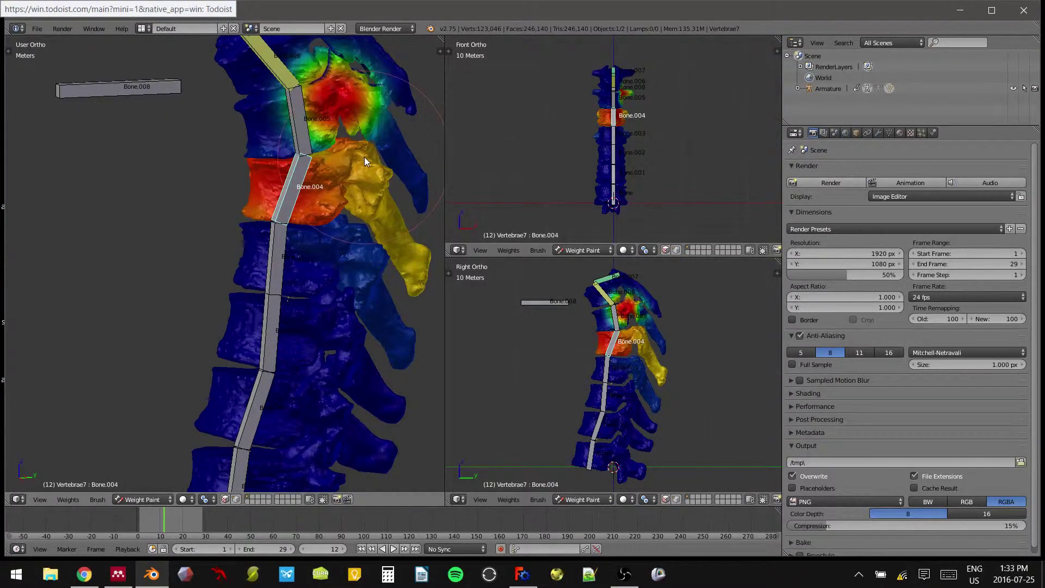
pyautogui.hotkey('ctrl', 'z')
pyautogui.moveTo(317, 216); pyautogui.dragTo(265, 221, button='middle')
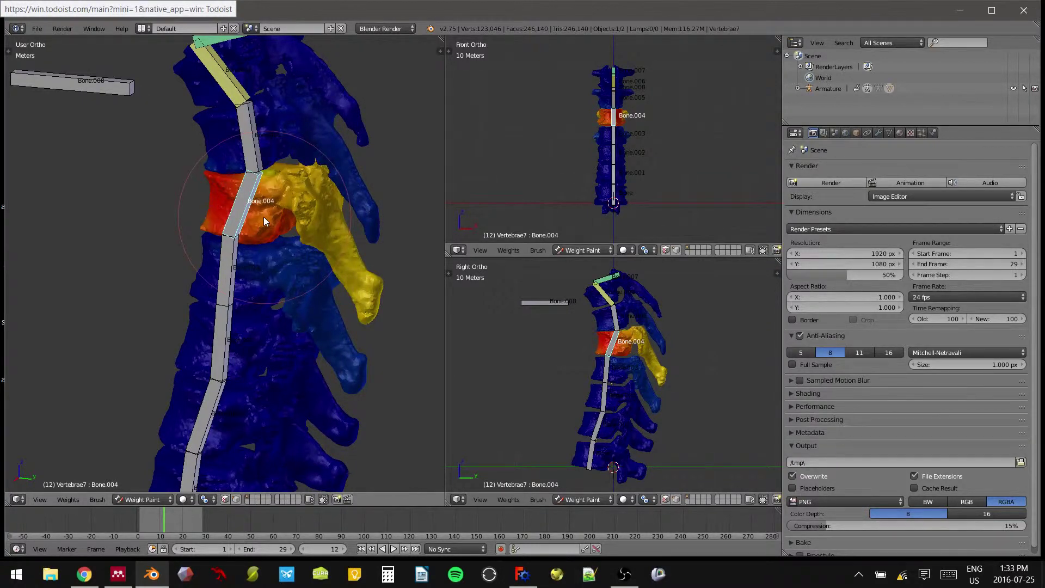
pyautogui.moveTo(264, 216); pyautogui.dragTo(327, 221, button='middle')
# Return the vertebrae mesh to Object Mode and select Bone.004 of the armature.
pyautogui.click(156, 498)
pyautogui.click(152, 486)
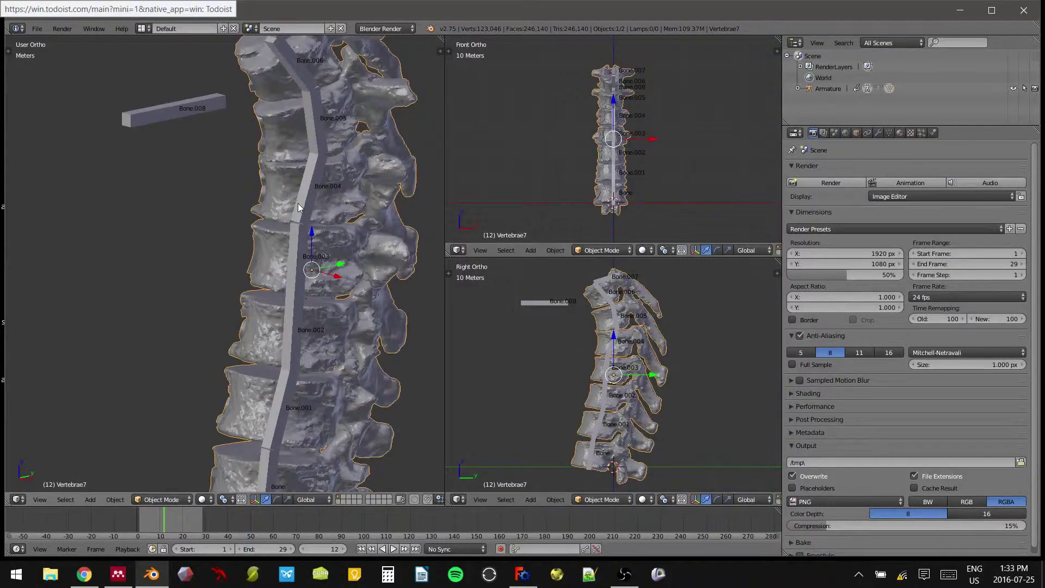
pyautogui.rightClick(321, 169)
# Select Bone.002 and try rotating it about the global Z axis to twist the spine above it.
pyautogui.scroll(-1, 305, 213)
pyautogui.moveTo(305, 214)
pyautogui.mouseDown(button='middle')
pyautogui.moveTo(342, 206)
pyautogui.moveTo(310, 207)
pyautogui.mouseUp(button='middle')
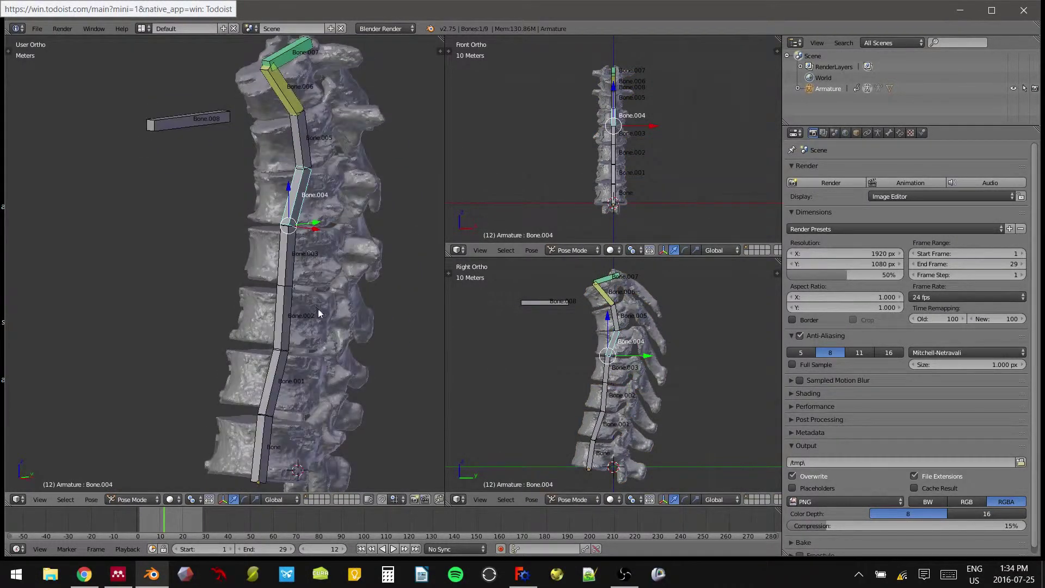
pyautogui.rightClick(288, 296)
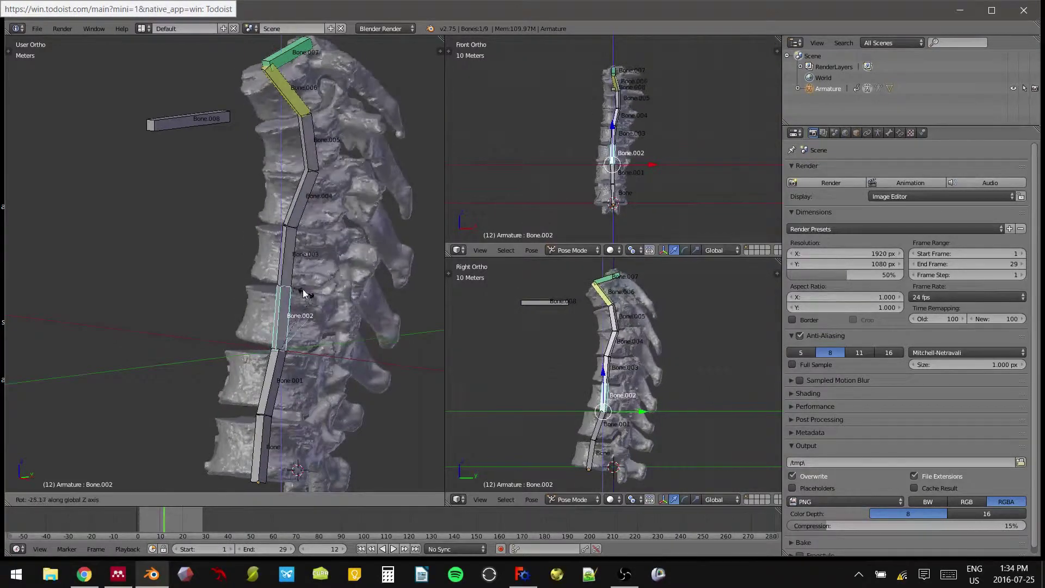
pyautogui.scroll(-1, 311, 127)
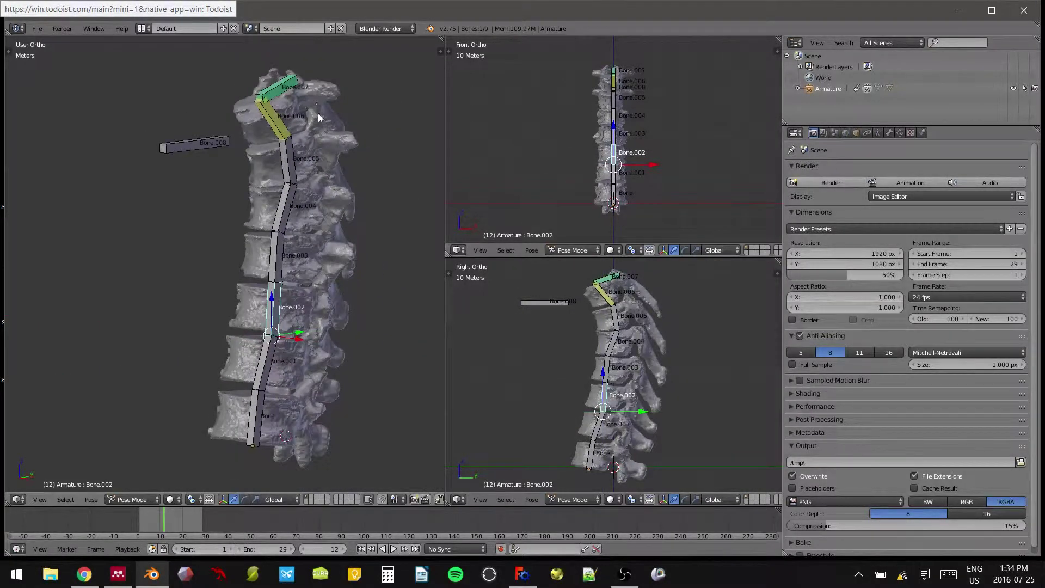
# Select the green Bone.007 at the very top of the spine.
pyautogui.keyDown('shift'); pyautogui.moveTo(318, 113); pyautogui.dragTo(340, 210, button='middle'); pyautogui.keyUp('shift')
pyautogui.scroll(5, 339, 209)
pyautogui.moveTo(349, 134); pyautogui.dragTo(319, 151, button='middle')
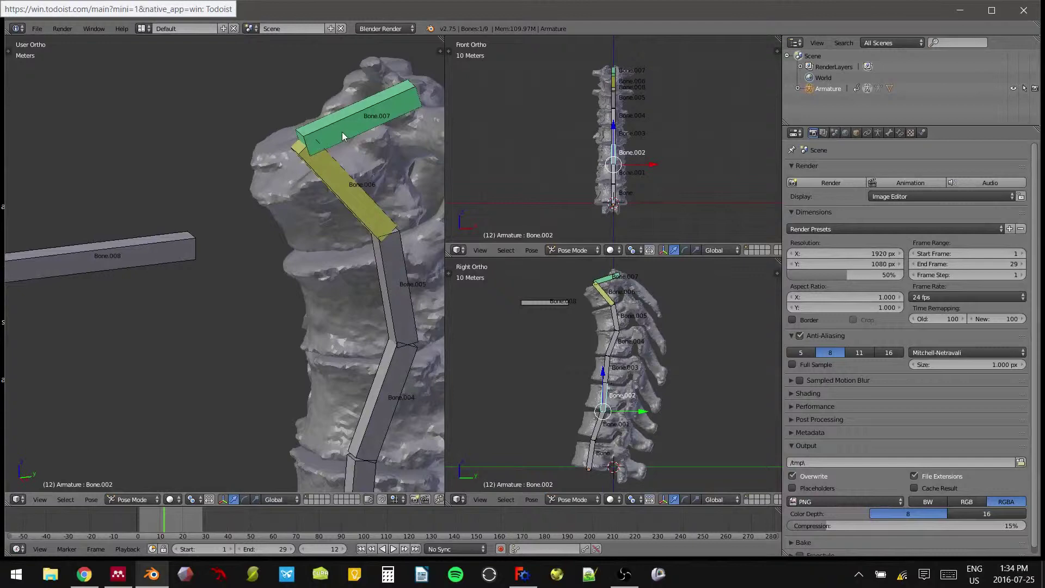
pyautogui.rightClick(350, 141)
pyautogui.scroll(-3, 329, 178)
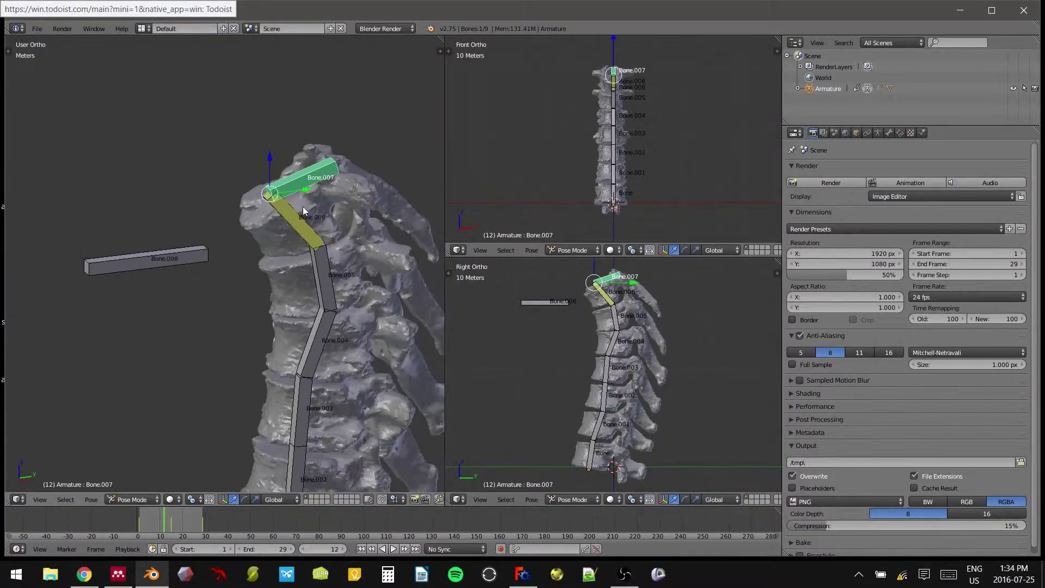
pyautogui.keyDown('shift'); pyautogui.moveTo(317, 228); pyautogui.dragTo(323, 182, button='middle'); pyautogui.keyUp('shift')
pyautogui.scroll(-3, 325, 188)
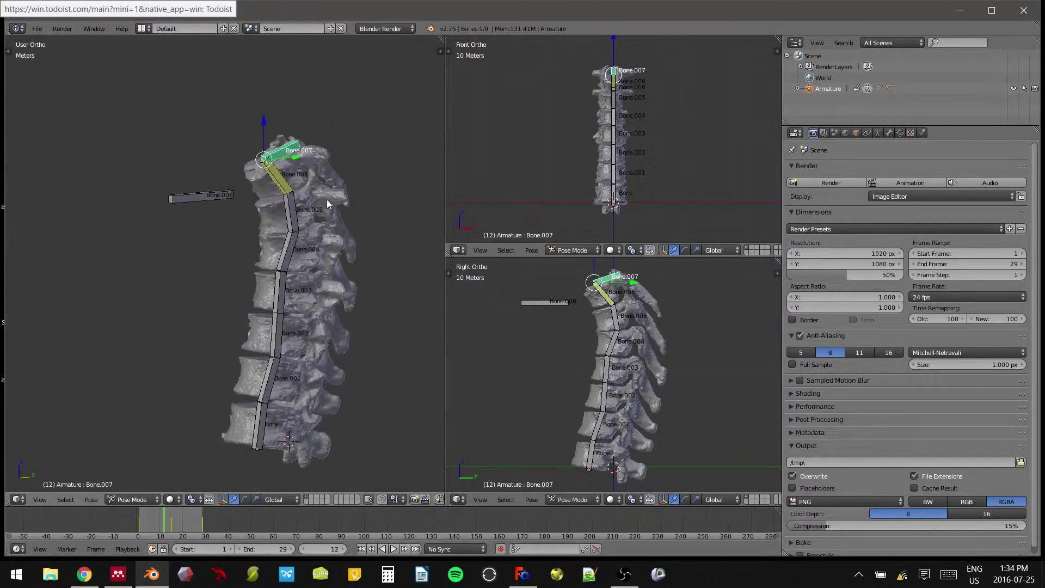
# Try moving Bone.007 along the global Z axis to test how the whole bone chain follows.
pyautogui.scroll(1, 328, 200)
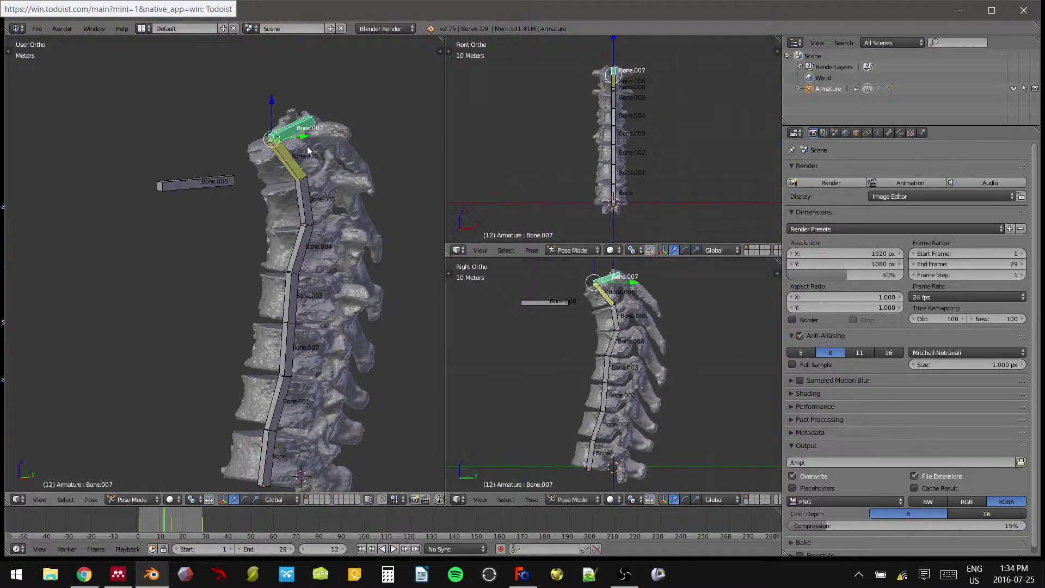
pyautogui.scroll(4, 296, 136)
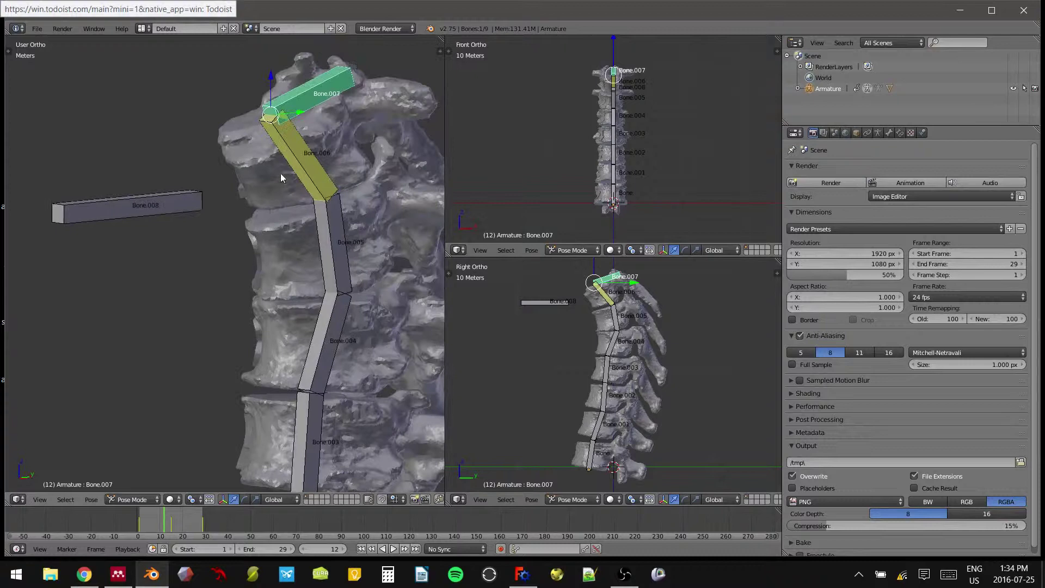
pyautogui.scroll(-4, 306, 171)
pyautogui.scroll(4, 267, 160)
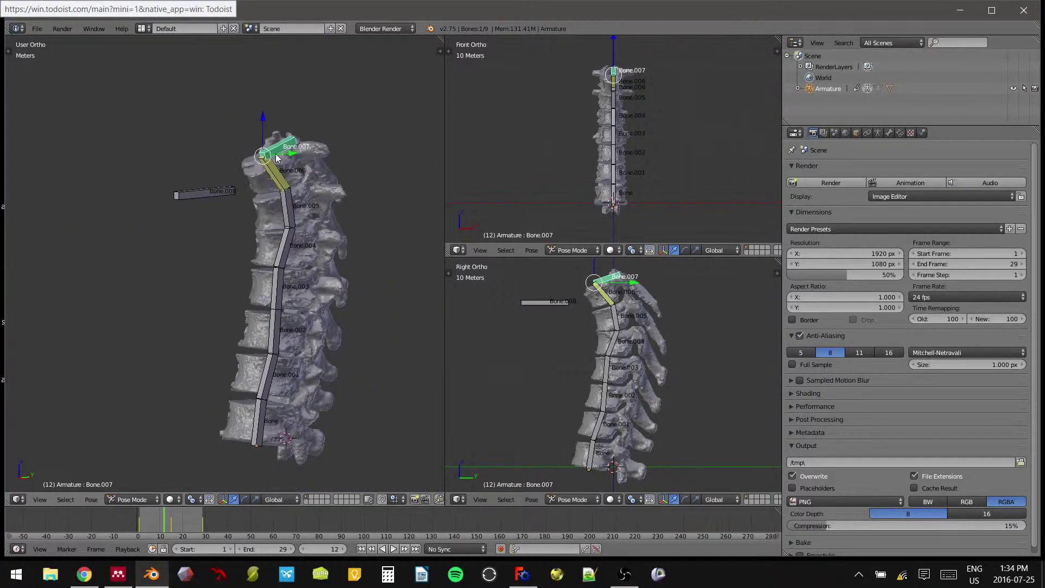
pyautogui.press('g')
pyautogui.press('z')
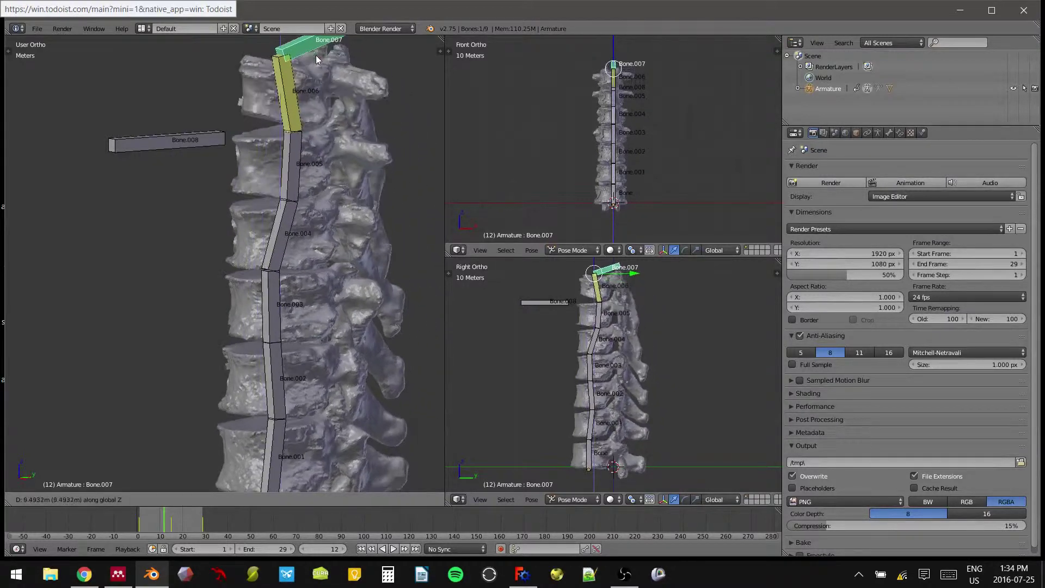
pyautogui.click(310, 80)
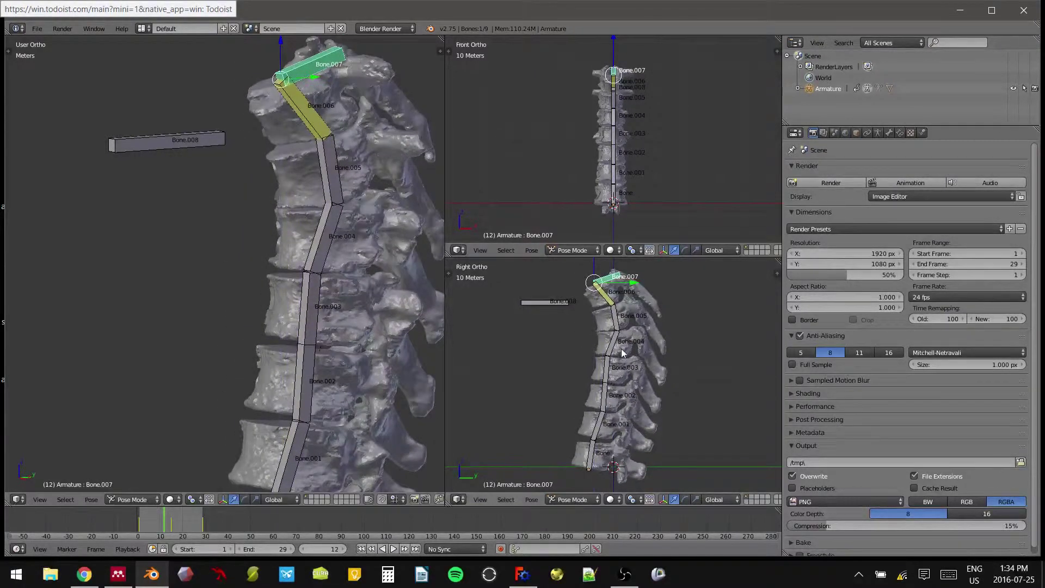
# Try moving Bone.007 upward along the global Z axis to test how the spine straightens.
pyautogui.keyDown('shift'); pyautogui.moveTo(320, 93); pyautogui.dragTo(287, 100, button='middle'); pyautogui.keyUp('shift')
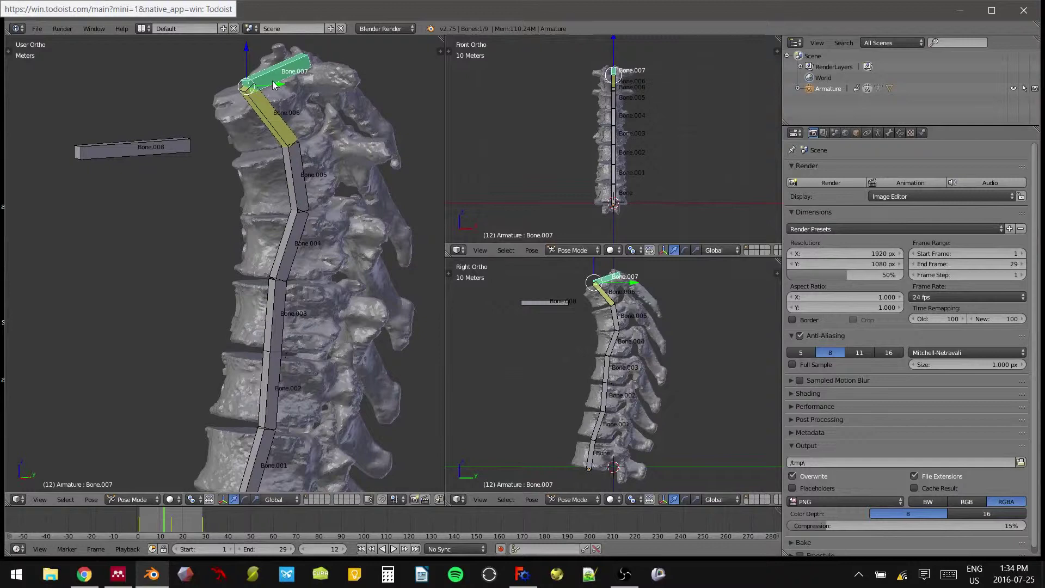
pyautogui.press('g')
pyautogui.press('z')
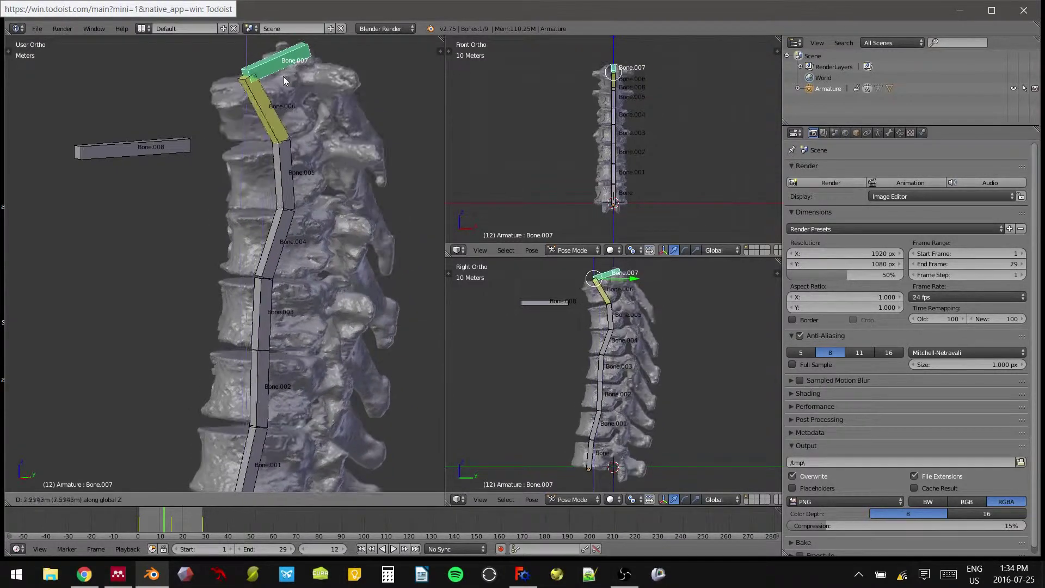
pyautogui.click(289, 79)
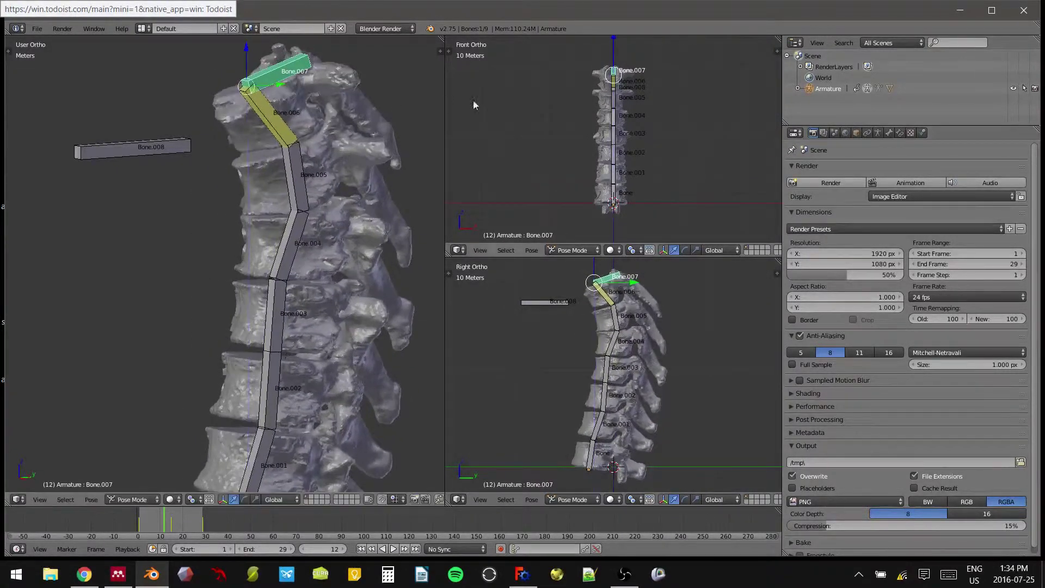
# Try moving Bone.007 along the global Z axis while checking the upper vertebrae in a close-up front view.
pyautogui.scroll(5, 603, 67)
pyautogui.keyDown('shift'); pyautogui.moveTo(603, 67); pyautogui.dragTo(593, 195, button='middle'); pyautogui.keyUp('shift')
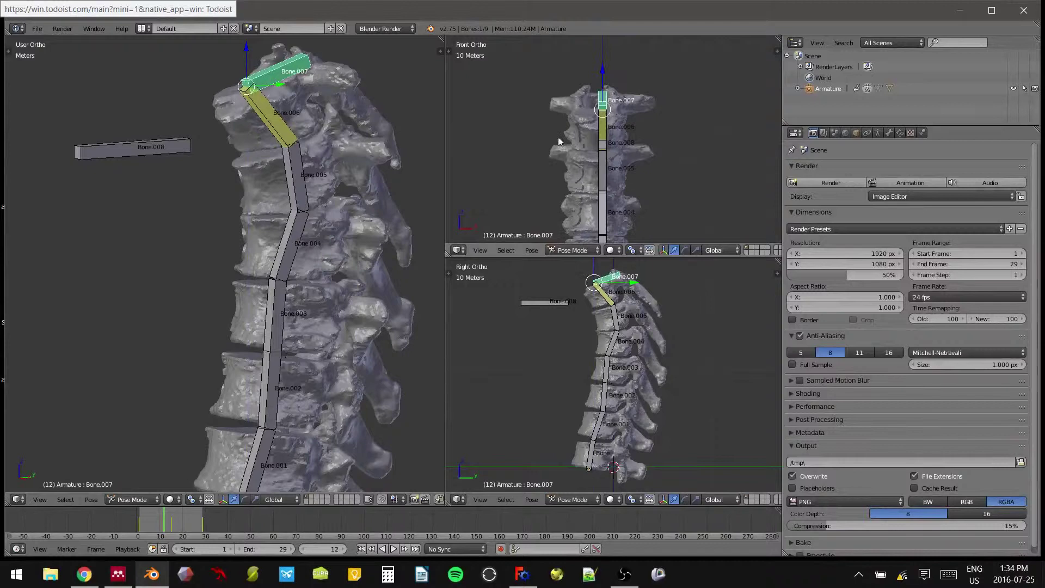
pyautogui.scroll(2, 560, 140)
pyautogui.press('g')
pyautogui.press('z')
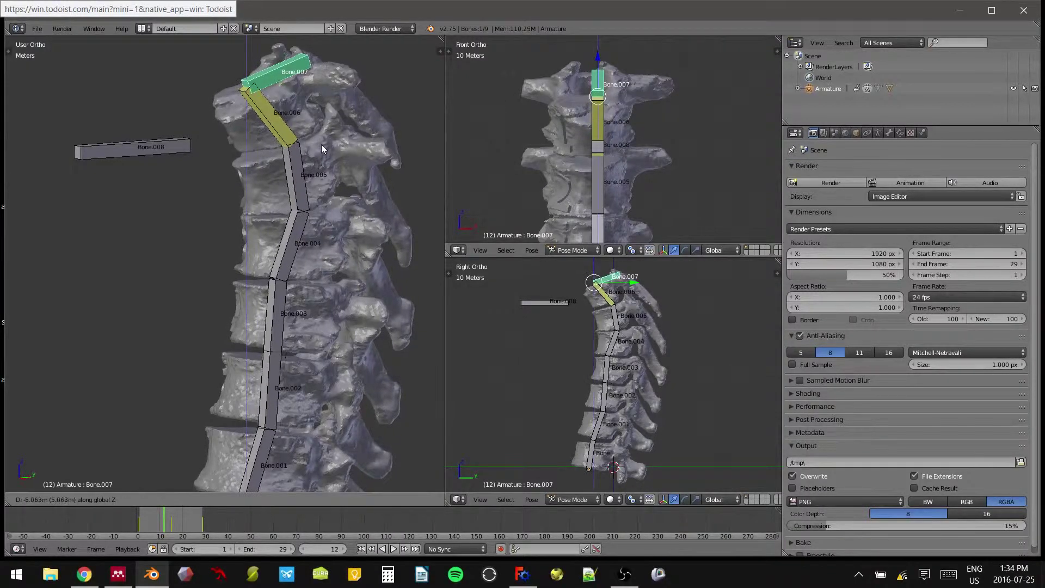
pyautogui.click(328, 112)
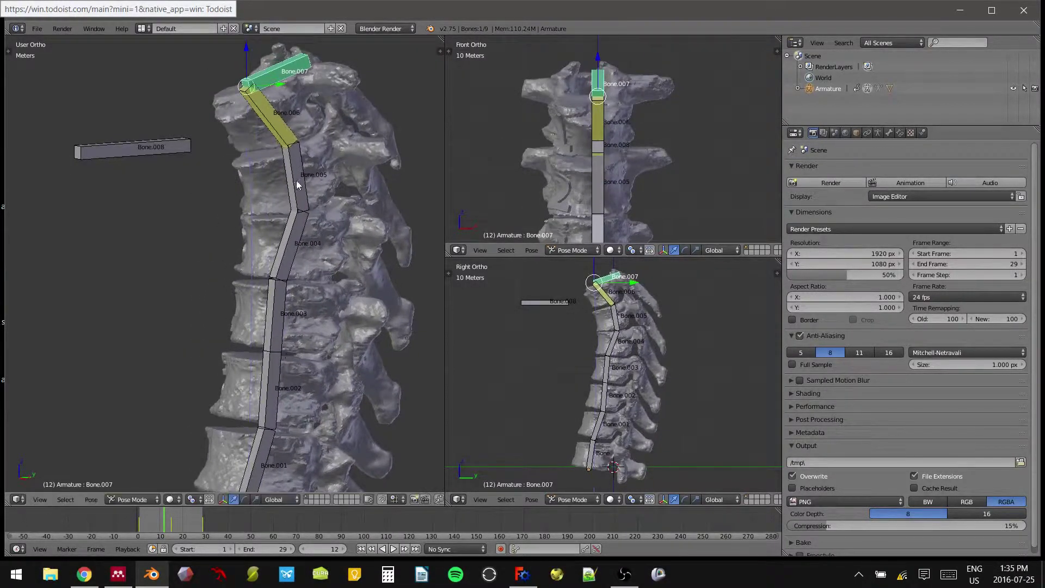
# Select the separate Bone.008 in front of the spine and try moving it along the global X axis.
pyautogui.moveTo(328, 112); pyautogui.dragTo(334, 156, button='middle')
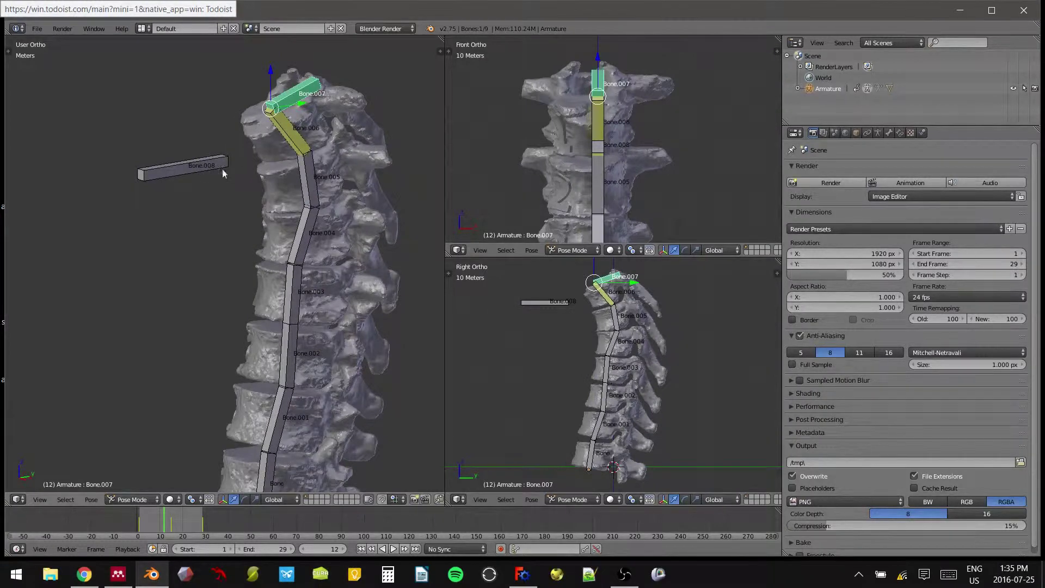
pyautogui.rightClick(178, 166)
pyautogui.scroll(-1, 176, 165)
pyautogui.moveTo(202, 180); pyautogui.dragTo(285, 170, button='middle')
pyautogui.scroll(4, 250, 202)
pyautogui.press('g')
pyautogui.press('x')
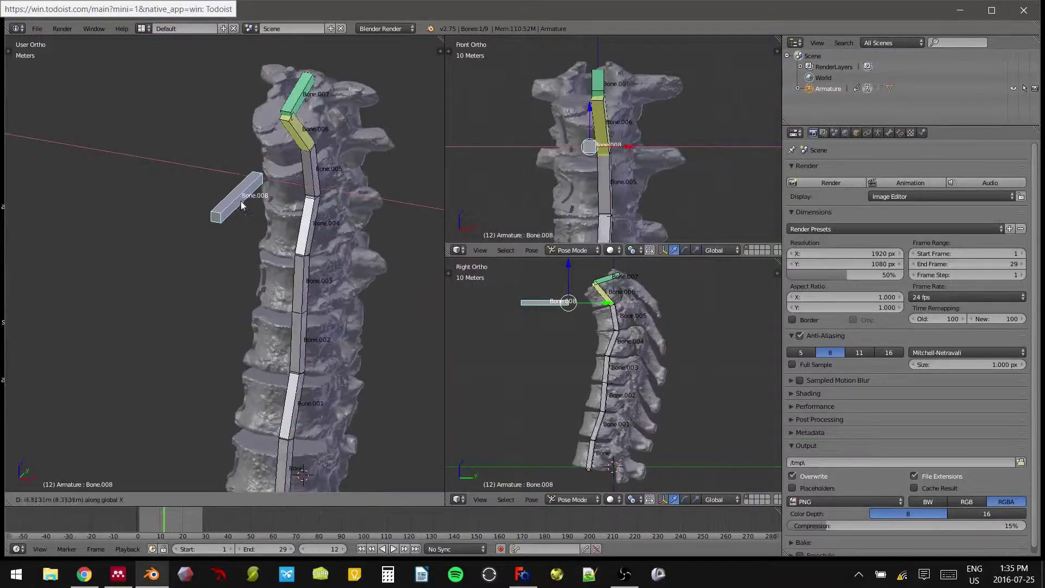
pyautogui.press('Escape')
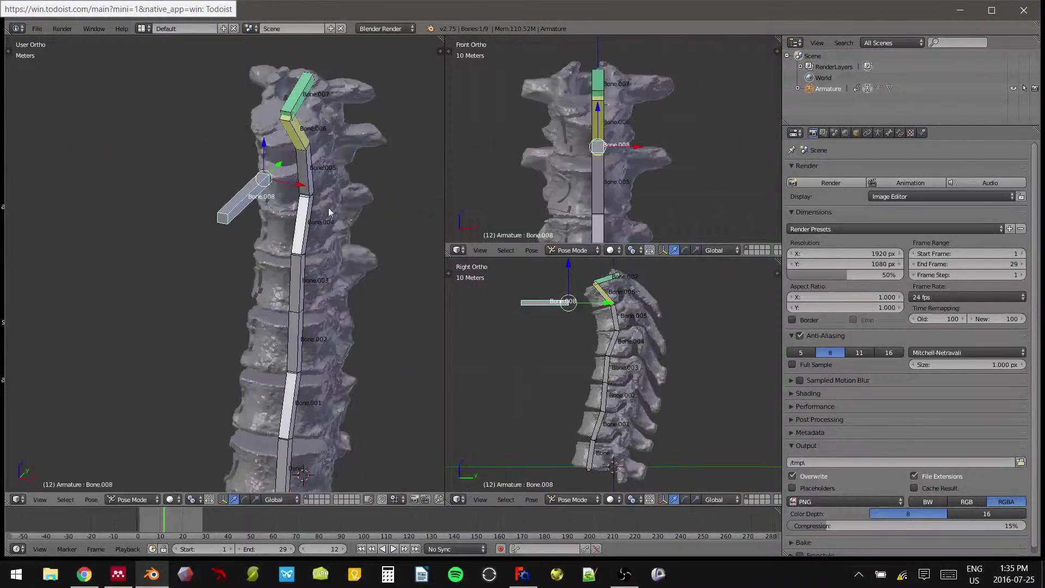
# Select Bone.003 in the middle of the chain and try rotating it about the global Z axis.
pyautogui.rightClick(304, 272)
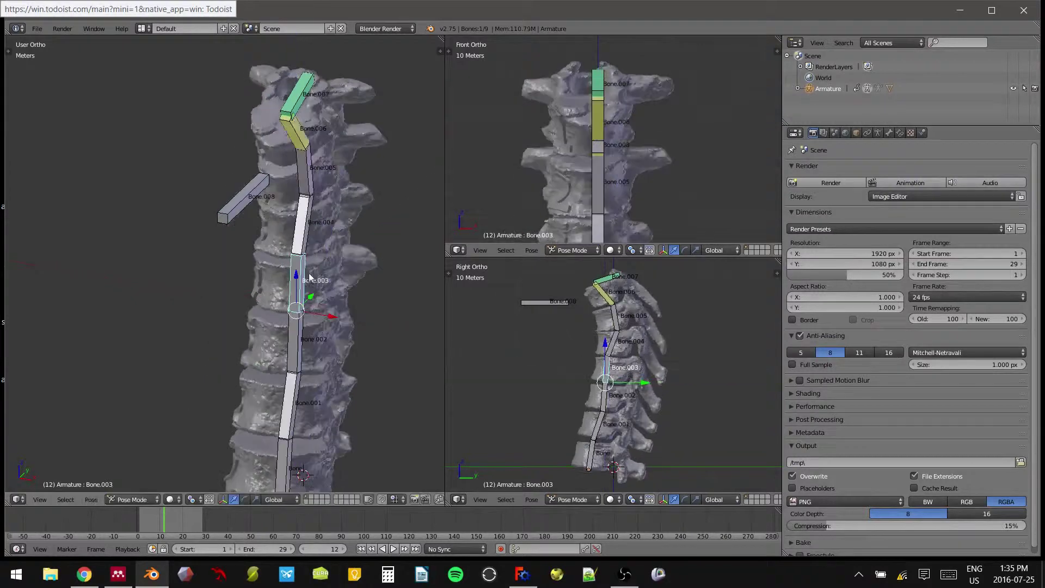
pyautogui.press('r')
pyautogui.press('z')
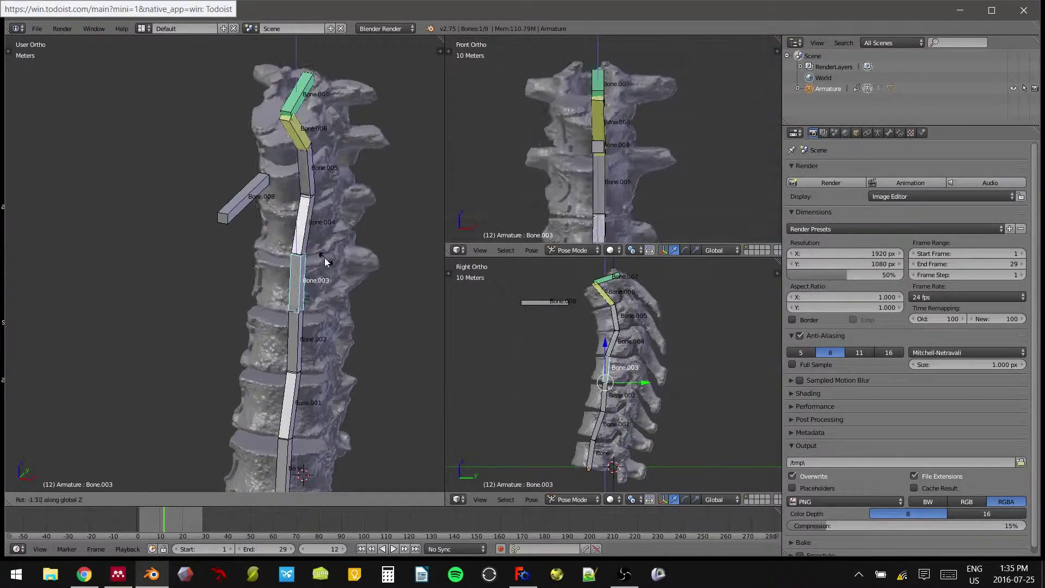
pyautogui.press('Escape')
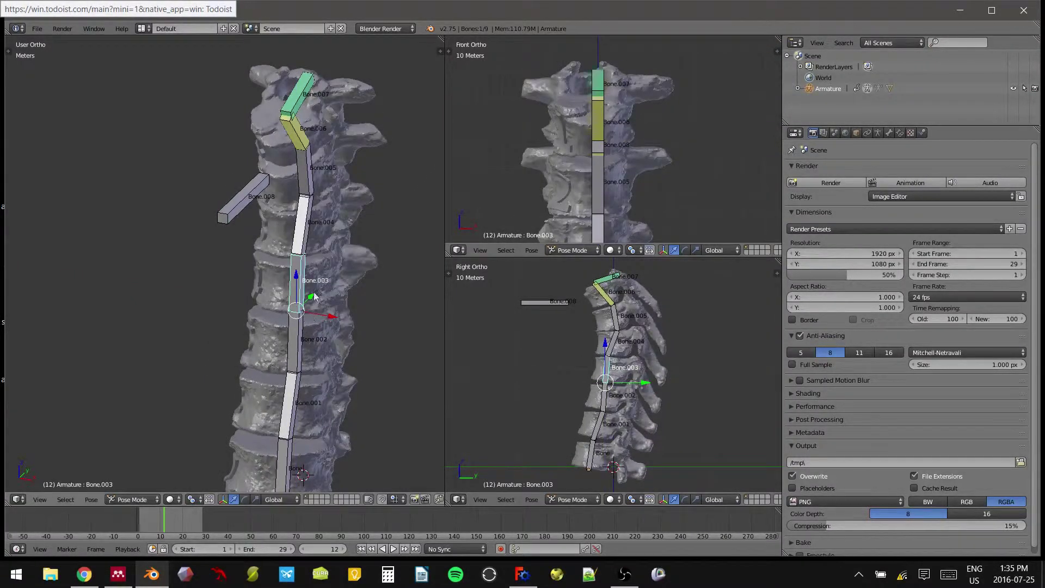
# Select Bone.007 at the top of the spine and try moving it along the global Z axis in a side view.
pyautogui.rightClick(304, 94)
pyautogui.moveTo(347, 209); pyautogui.dragTo(266, 177, button='middle')
pyautogui.press('g')
pyautogui.press('z')
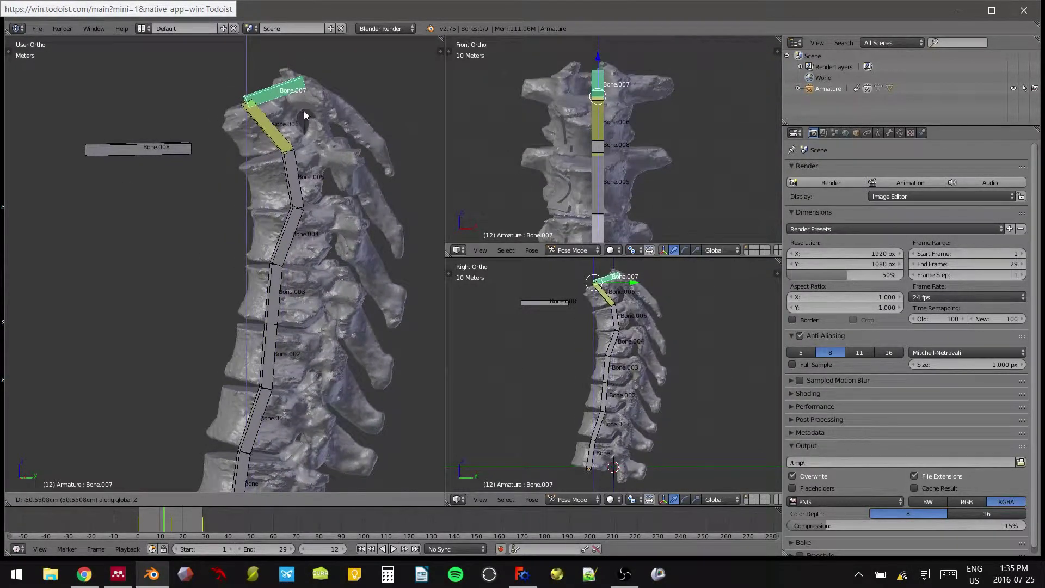
pyautogui.rightClick(304, 110)
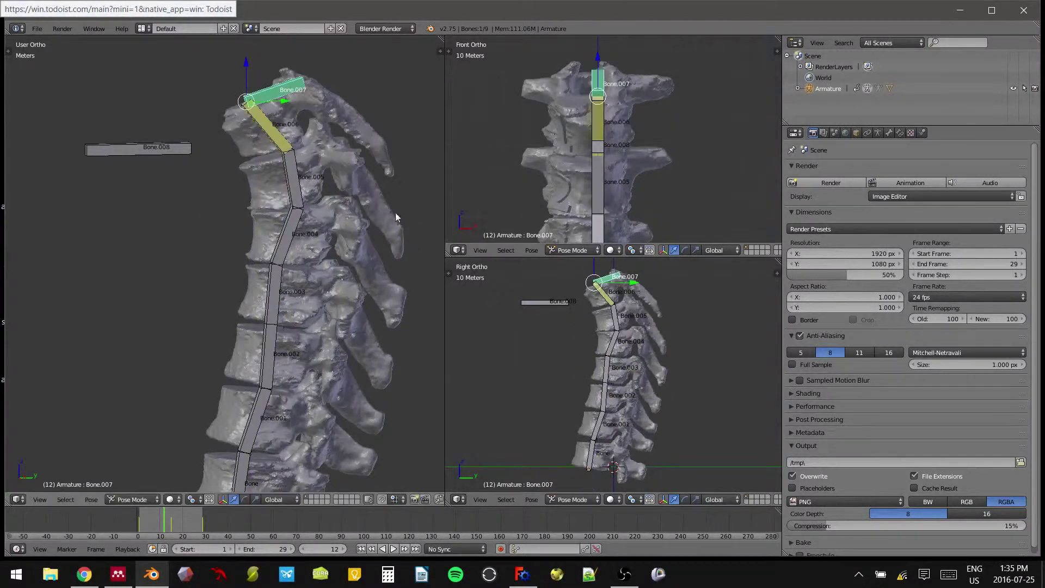
# Try moving Bone.007 again, including upward along the global Z axis, to test the bending of the whole chain.
pyautogui.press('g')
pyautogui.press('z')
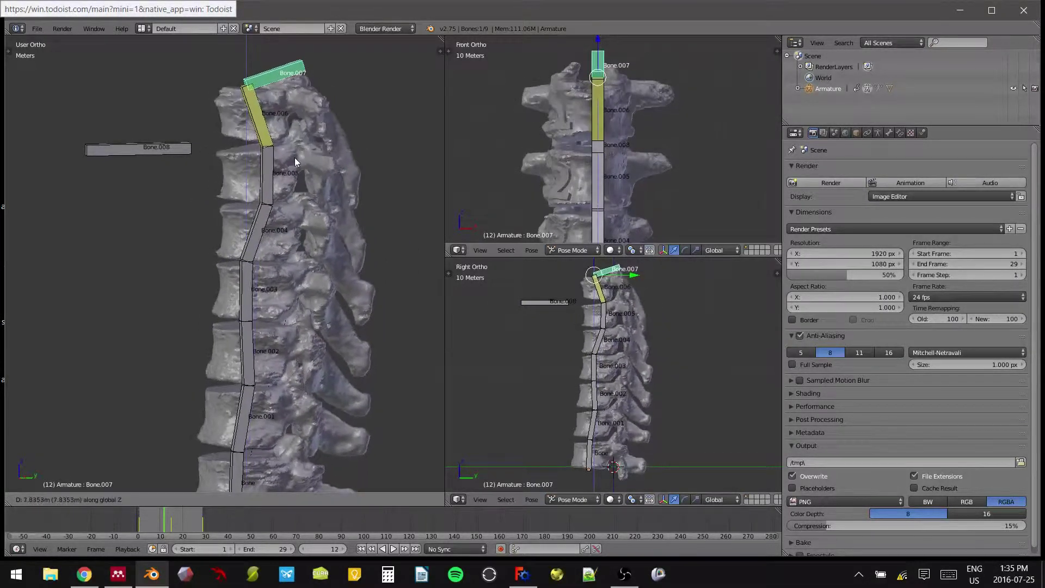
pyautogui.rightClick(310, 187)
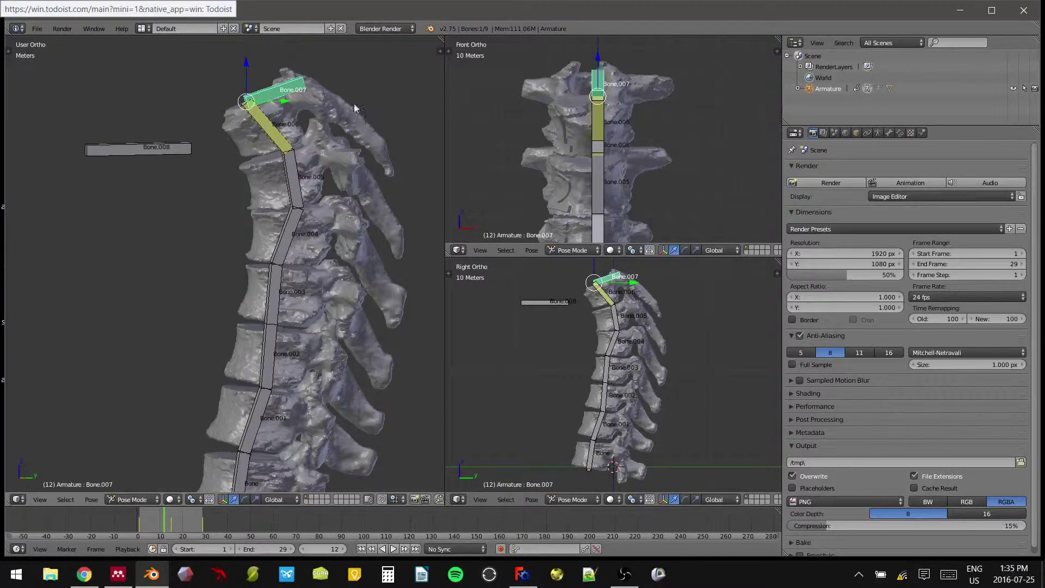
pyautogui.press('g')
pyautogui.press('z')
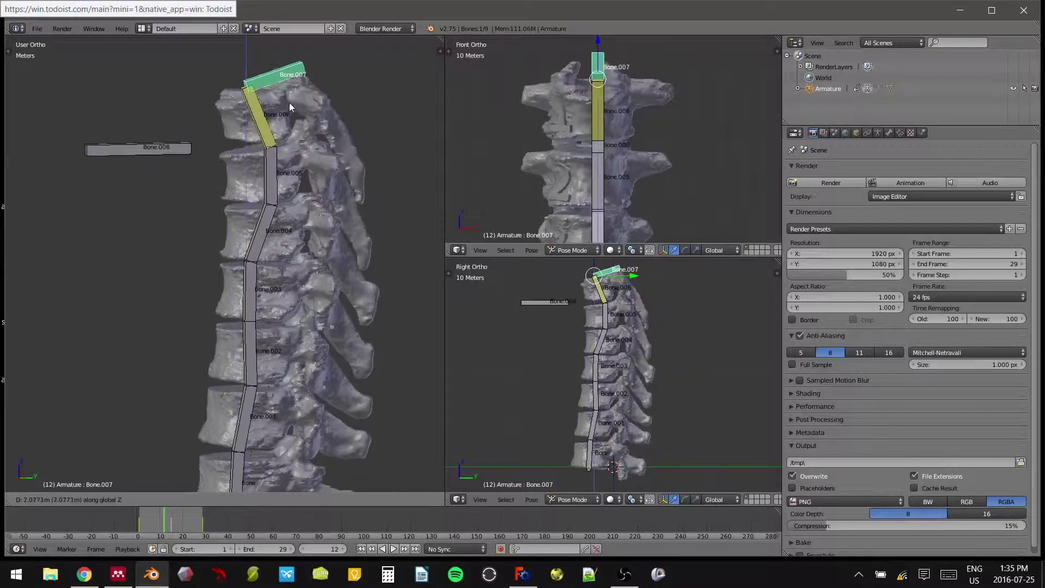
pyautogui.click(288, 115)
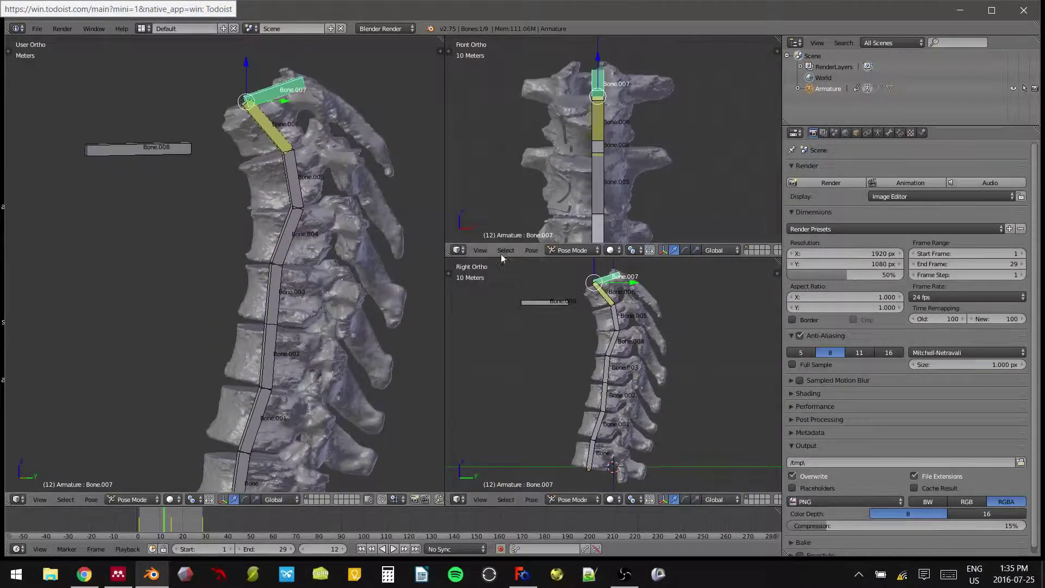
# Try moving Bone.007 along the global Z axis while checking the joints around Bone.004 in a close-up right view.
pyautogui.scroll(6, 628, 311)
pyautogui.keyDown('shift'); pyautogui.moveTo(548, 416); pyautogui.dragTo(510, 431, button='middle'); pyautogui.keyUp('shift')
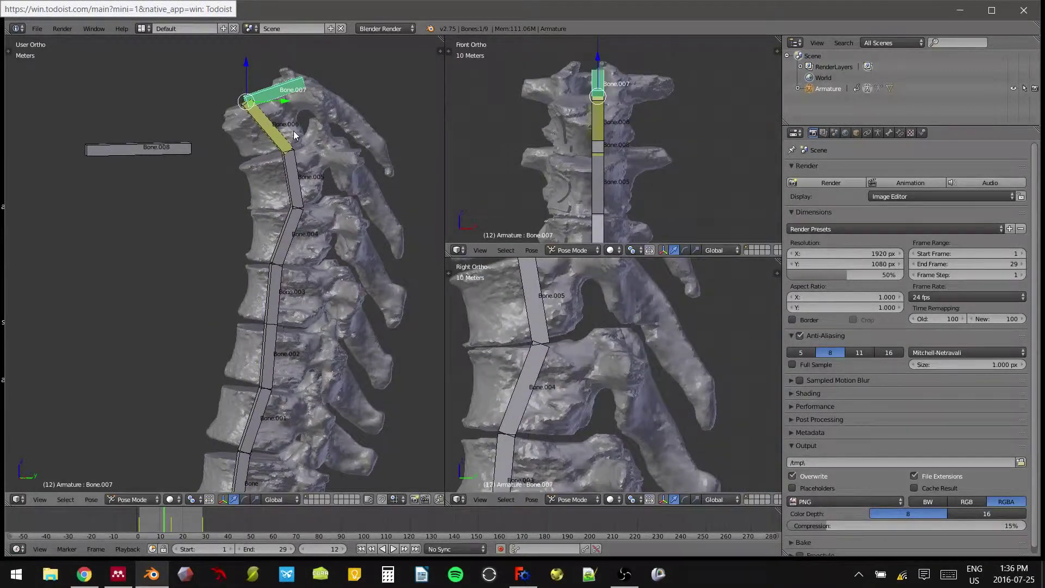
pyautogui.press('g')
pyautogui.press('z')
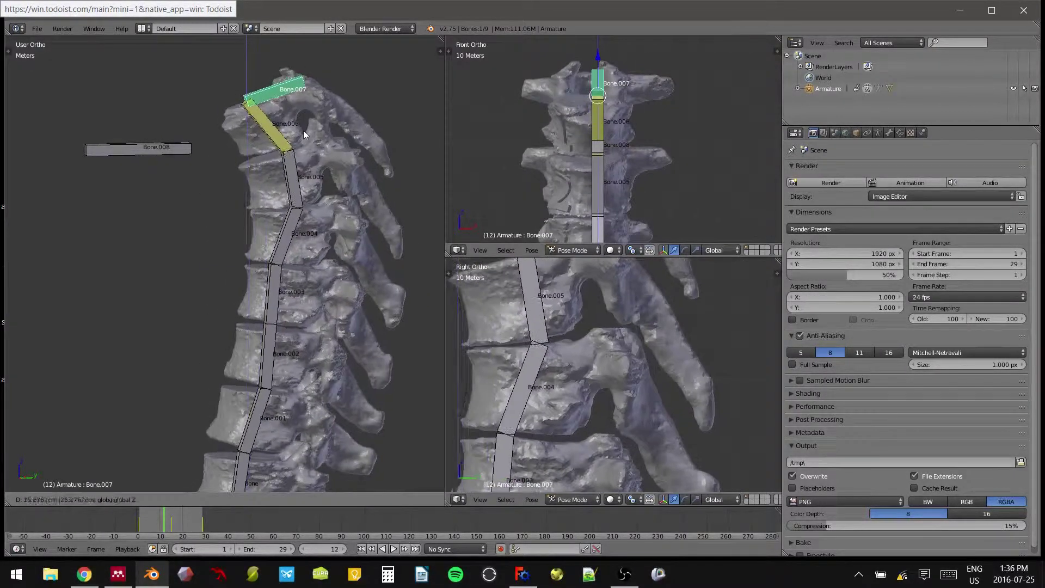
pyautogui.click(303, 129)
# Try moving Bone.007 along the global Z axis while checking the vertebrae from an oblique angle.
pyautogui.moveTo(313, 135); pyautogui.dragTo(269, 158, button='middle')
pyautogui.press('g')
pyautogui.press('z')
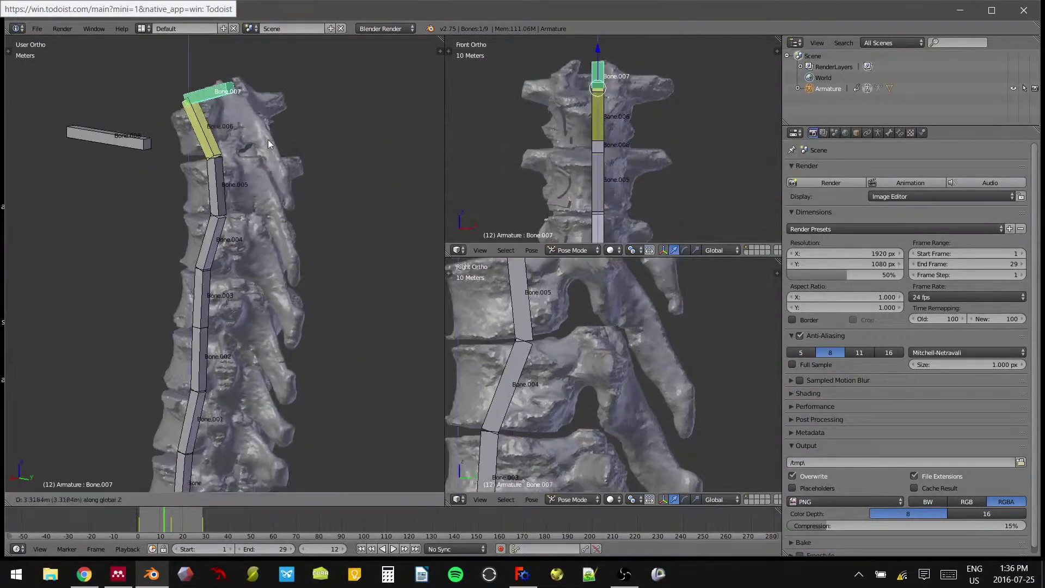
pyautogui.click(269, 152)
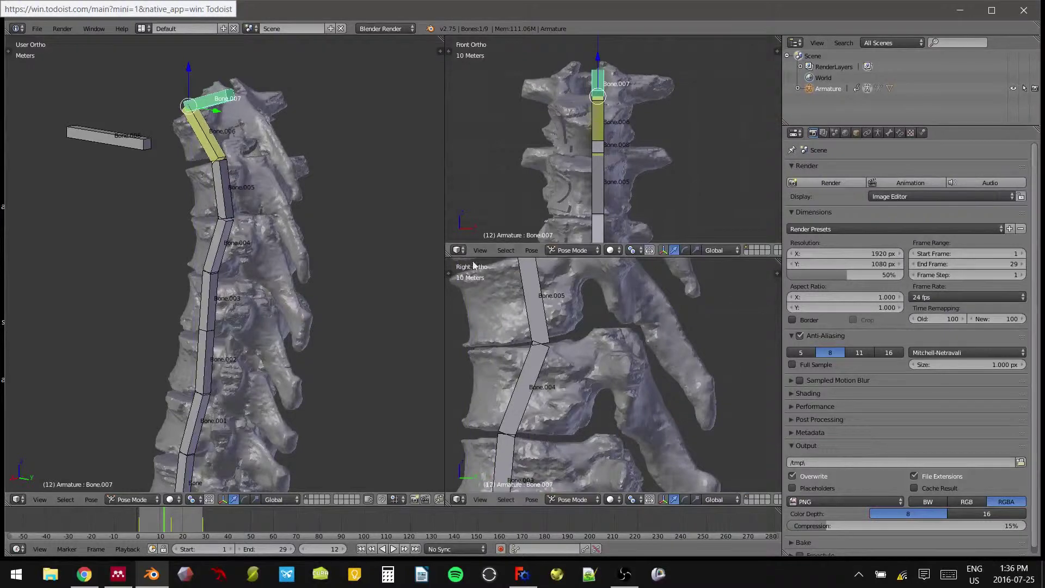
# Show the armature's data settings and hide the Armature object in the viewports.
pyautogui.click(879, 133)
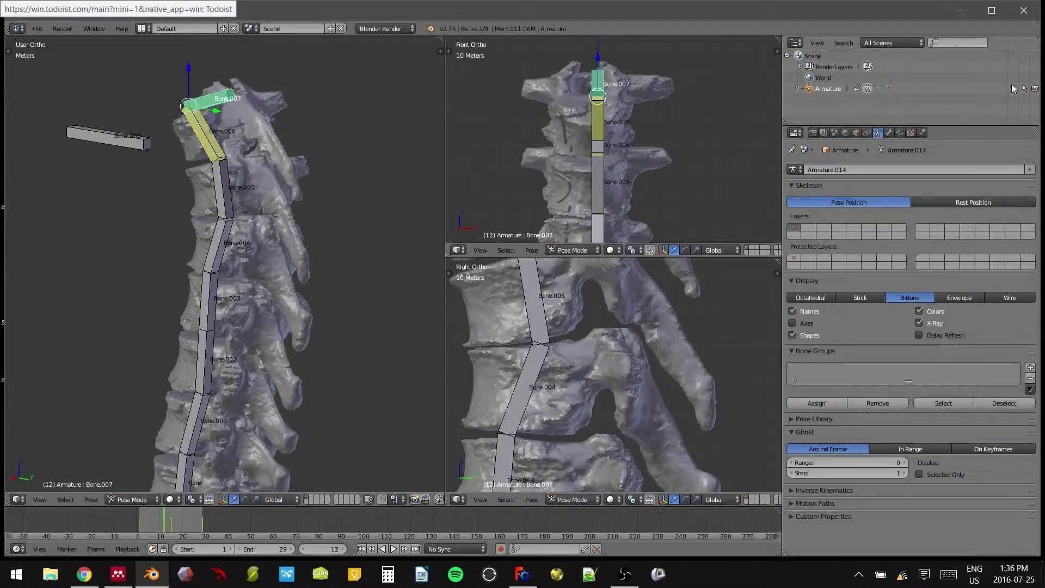
pyautogui.click(1013, 88)
pyautogui.moveTo(428, 184); pyautogui.dragTo(167, 189, button='middle')
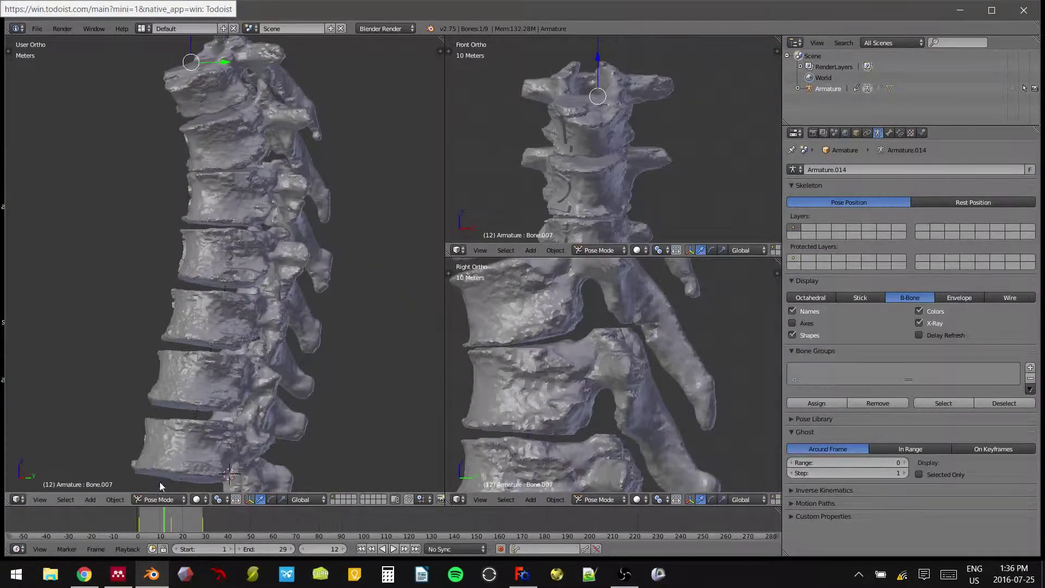
# Set the current frame to 1 and bring the whole spine into view.
pyautogui.click(140, 524)
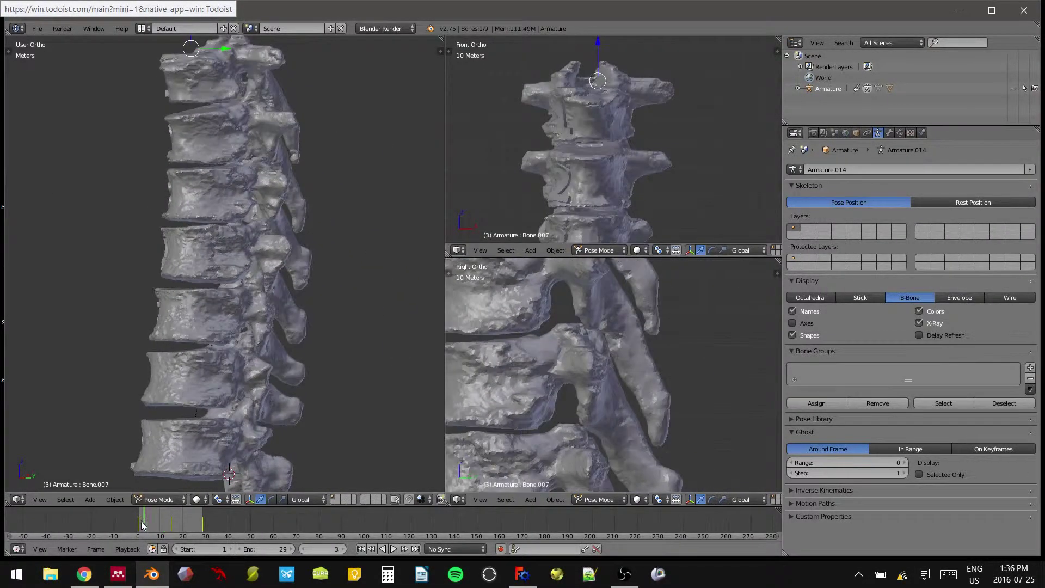
pyautogui.click(139, 526)
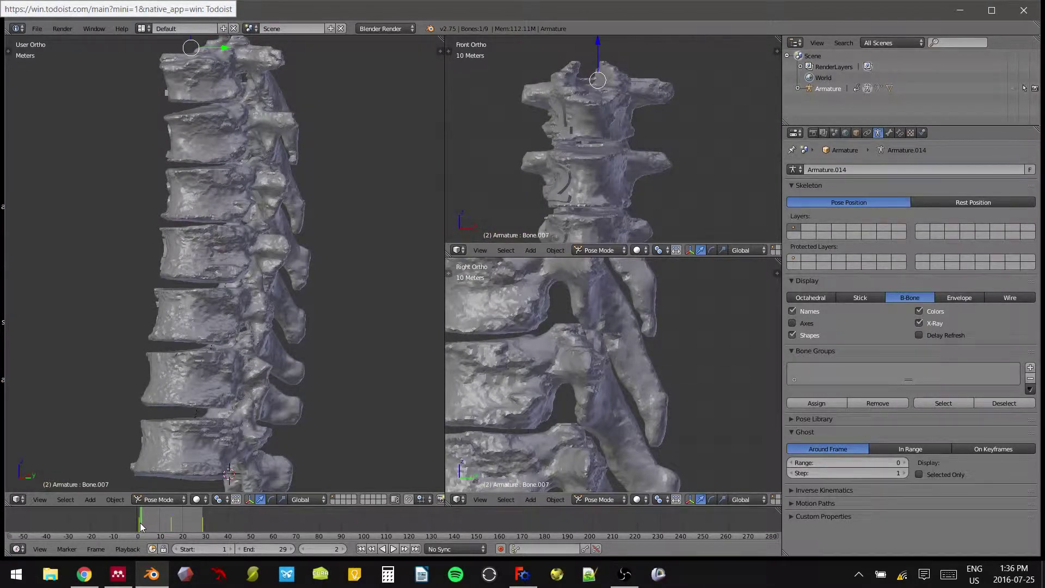
pyautogui.scroll(-6, 537, 406)
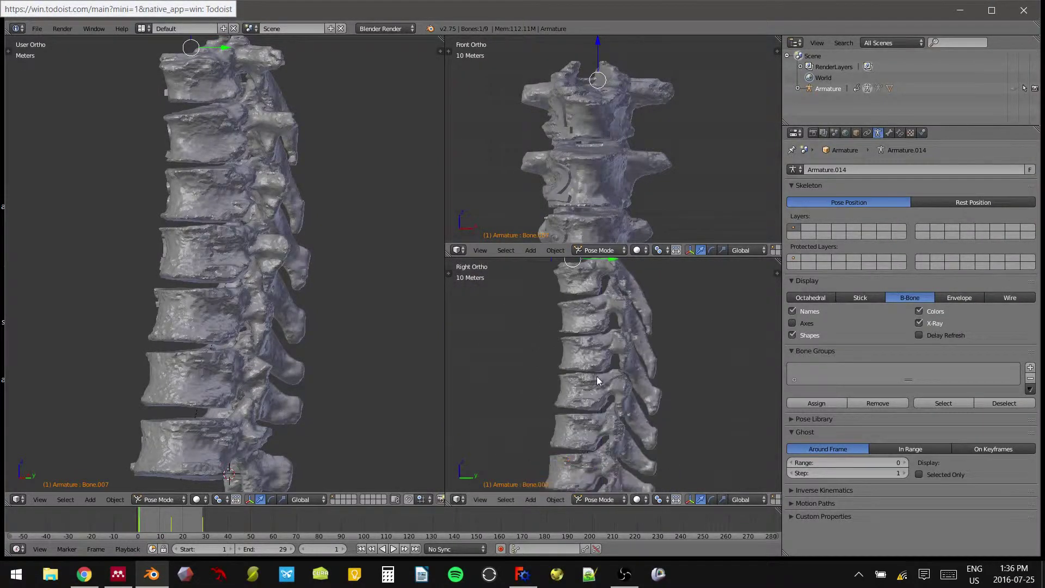
pyautogui.scroll(-7, 611, 206)
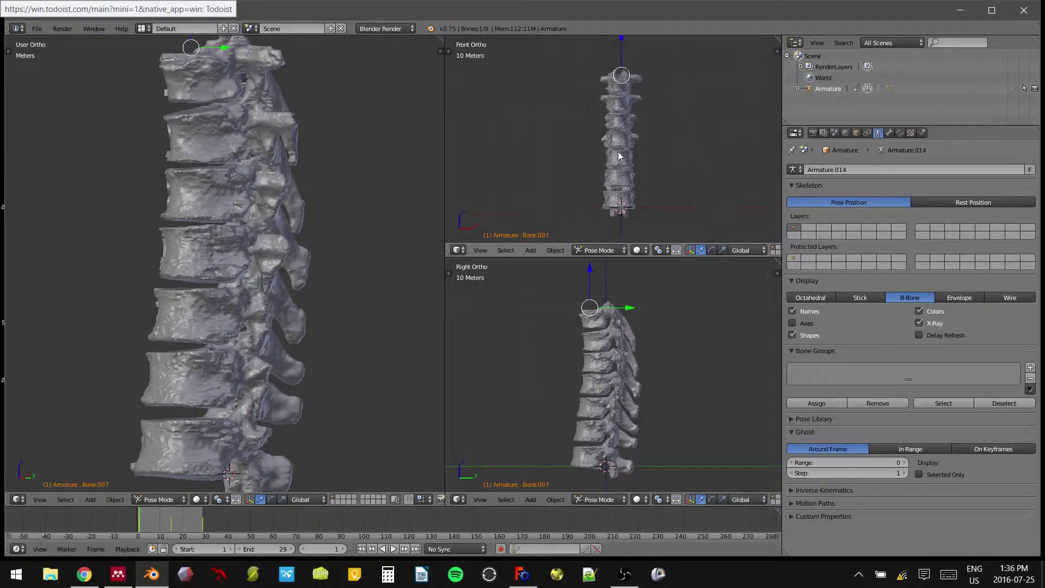
pyautogui.scroll(-5, 316, 246)
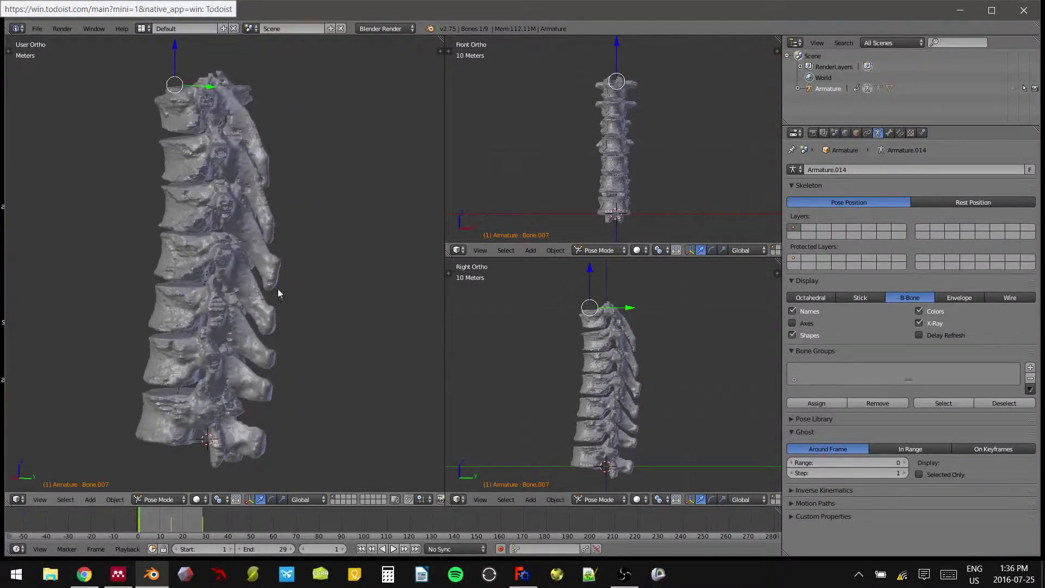
# Play the spine animation to watch the vertebrae bend, and stop playback.
pyautogui.click(393, 548)
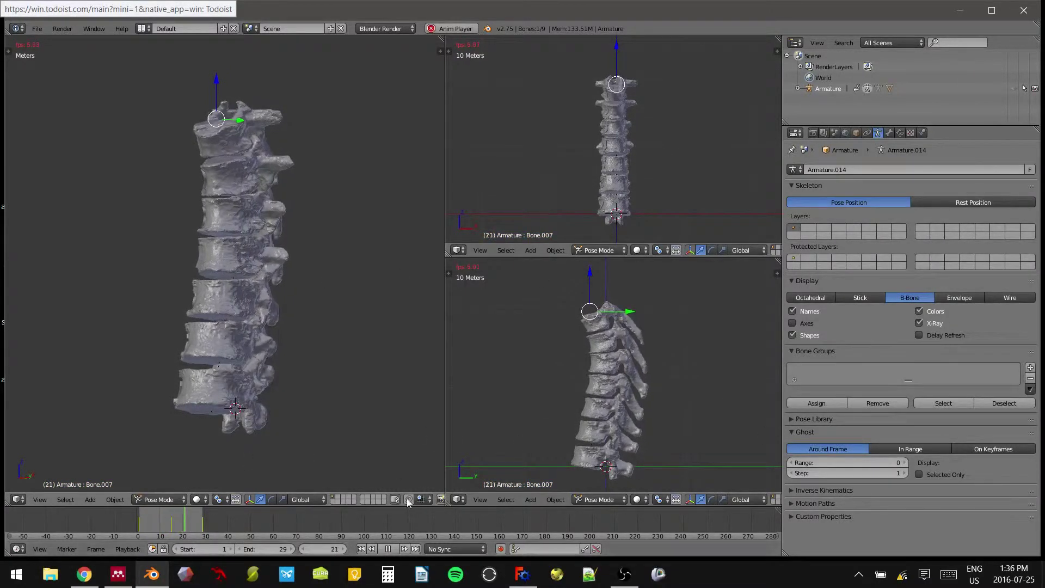
pyautogui.click(389, 548)
pyautogui.moveTo(305, 354); pyautogui.dragTo(356, 336, button='middle')
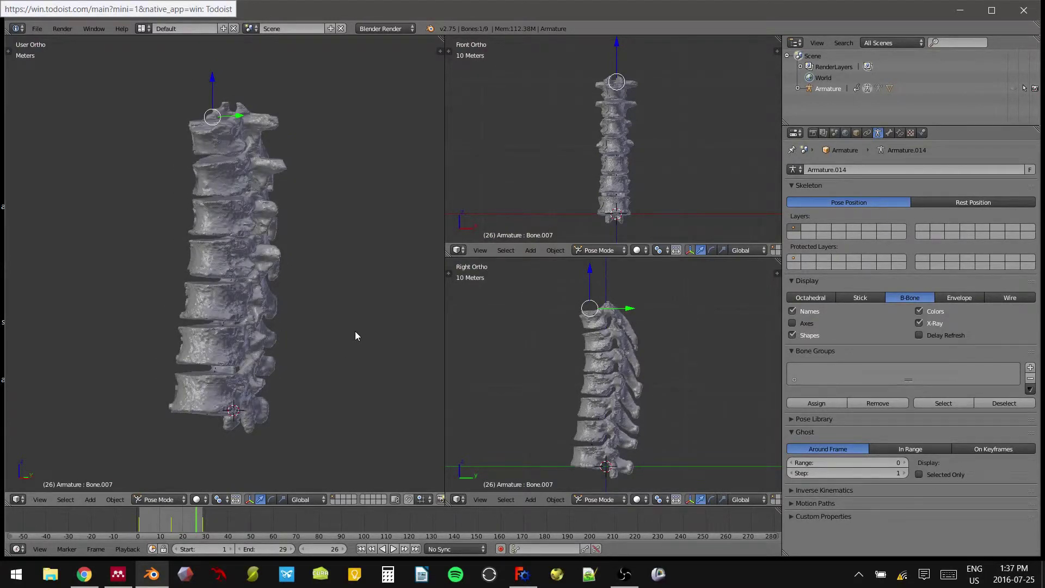